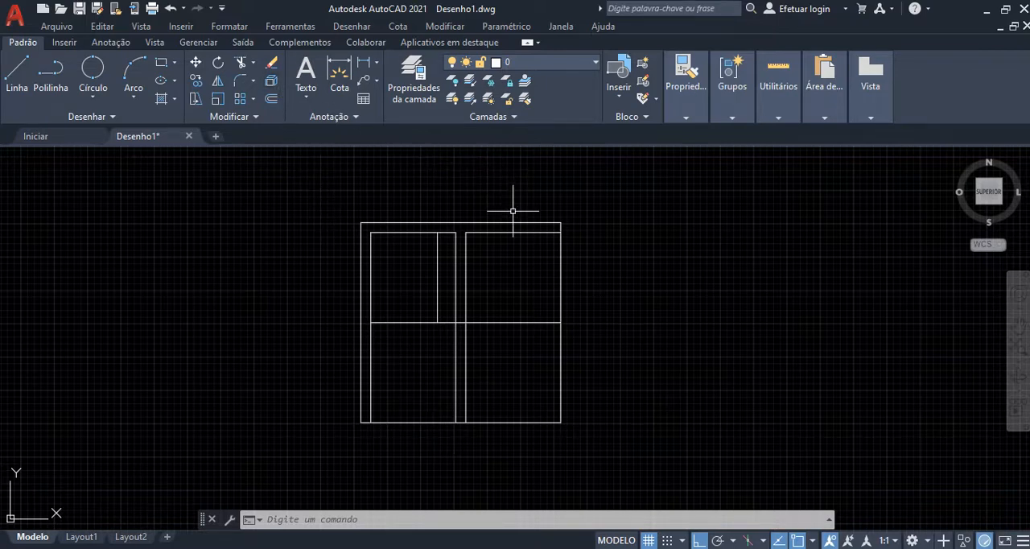
Step: Examine the outer square and the horizontal dividing line of the plan by selecting each one in turn
{"action": "scroll", "coordinate": [459, 207], "scroll_direction": "up", "scroll_amount": 2}
{"action": "left_click", "coordinate": [459, 221]}
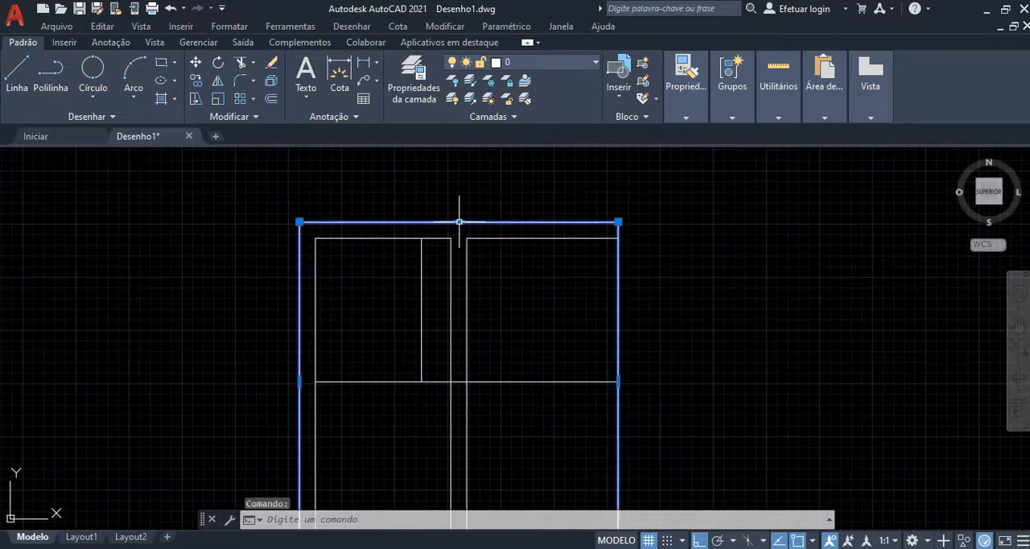
{"action": "scroll", "coordinate": [501, 187], "scroll_direction": "down", "scroll_amount": 3}
{"action": "scroll", "coordinate": [518, 188], "scroll_direction": "up", "scroll_amount": 1}
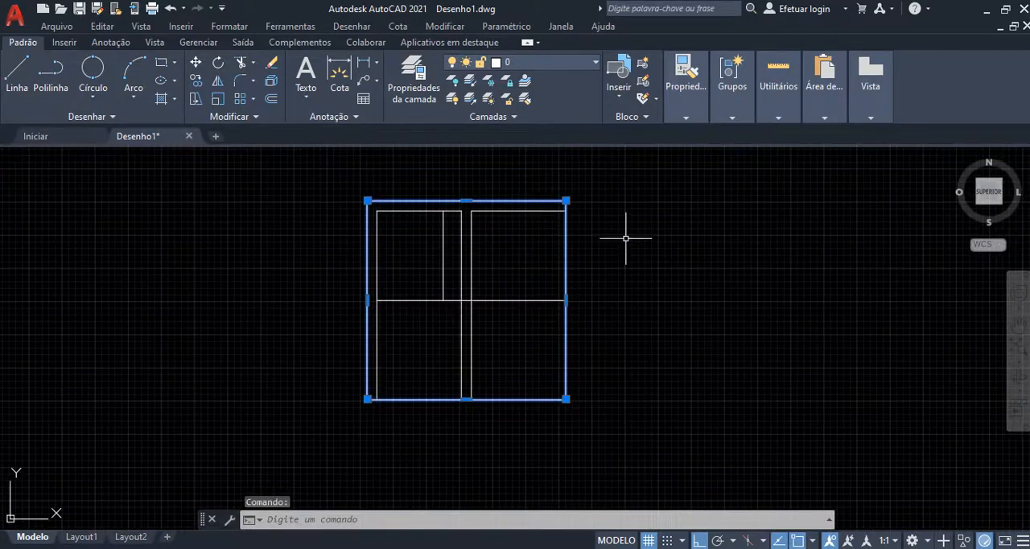
{"action": "key", "text": "Escape"}
{"action": "left_click", "coordinate": [516, 294]}
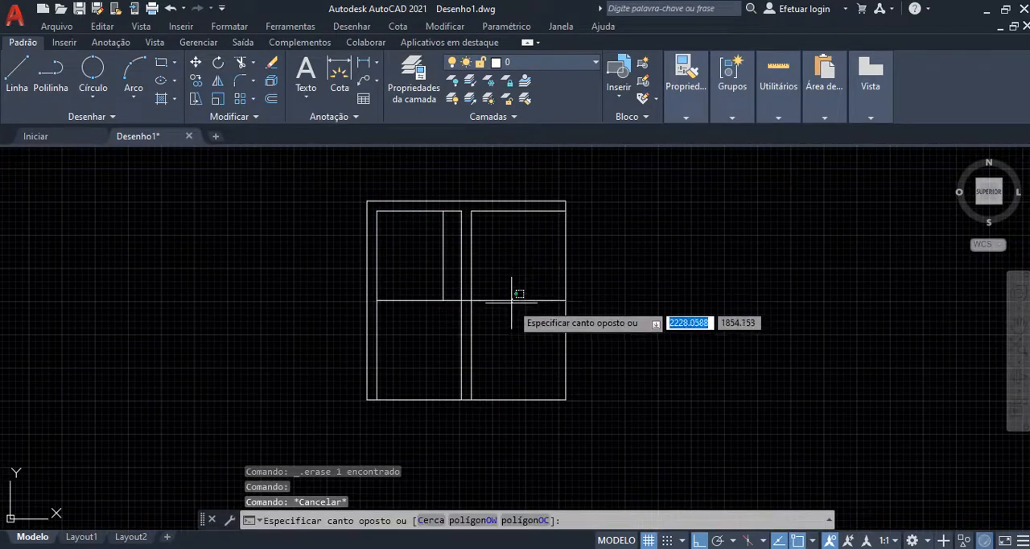
{"action": "left_click", "coordinate": [511, 311]}
{"action": "scroll", "coordinate": [519, 333], "scroll_direction": "up", "scroll_amount": 2}
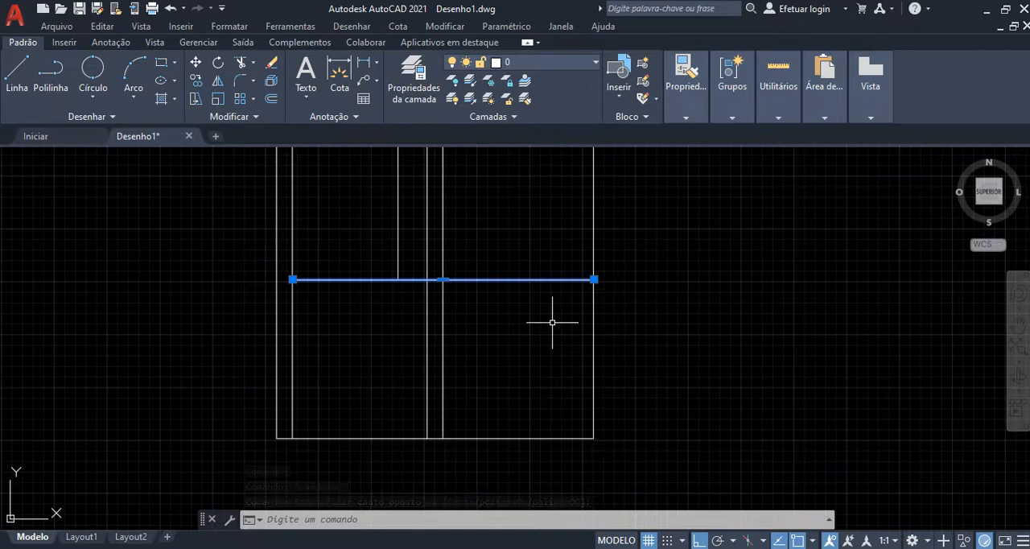
{"action": "key", "text": "Escape"}
{"action": "left_click", "coordinate": [540, 261]}
{"action": "left_click", "coordinate": [501, 335]}
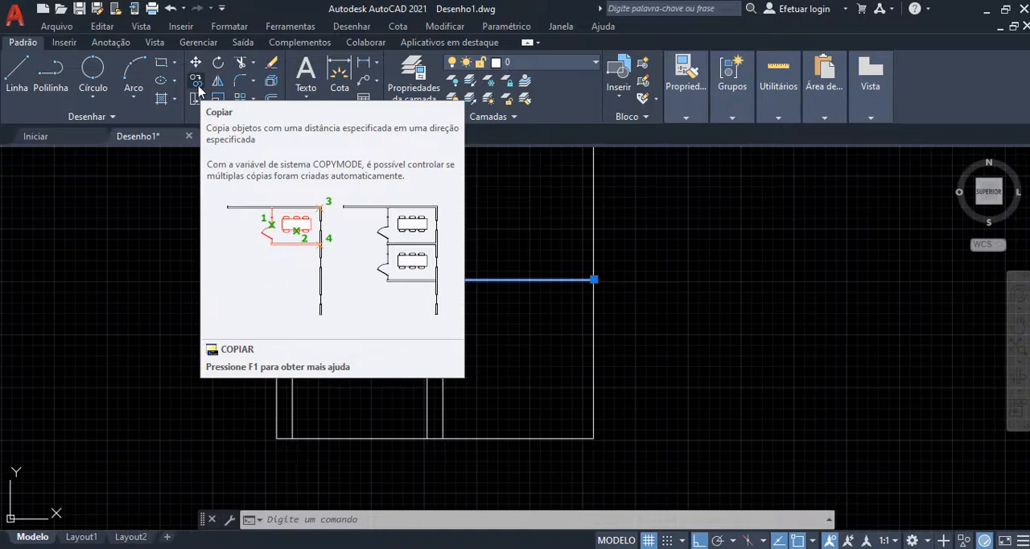
{"action": "left_click", "coordinate": [636, 282]}
{"action": "key", "text": "Escape"}
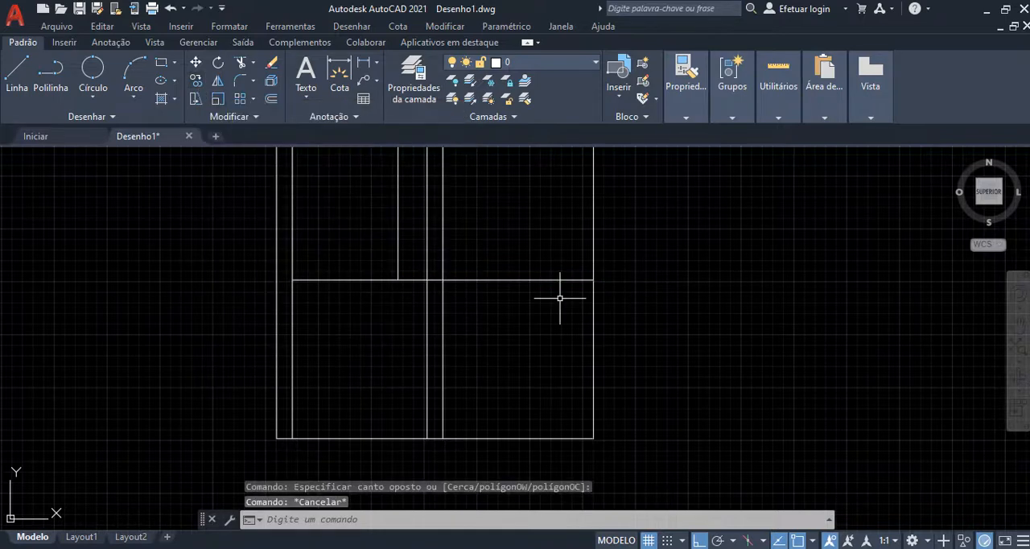
Step: Copy the whole plan straight down using its upper-right corner as base point, placing the first copy against its lower edge
{"action": "scroll", "coordinate": [555, 274], "scroll_direction": "down", "scroll_amount": 4}
{"action": "left_click", "coordinate": [592, 234]}
{"action": "left_click", "coordinate": [402, 423]}
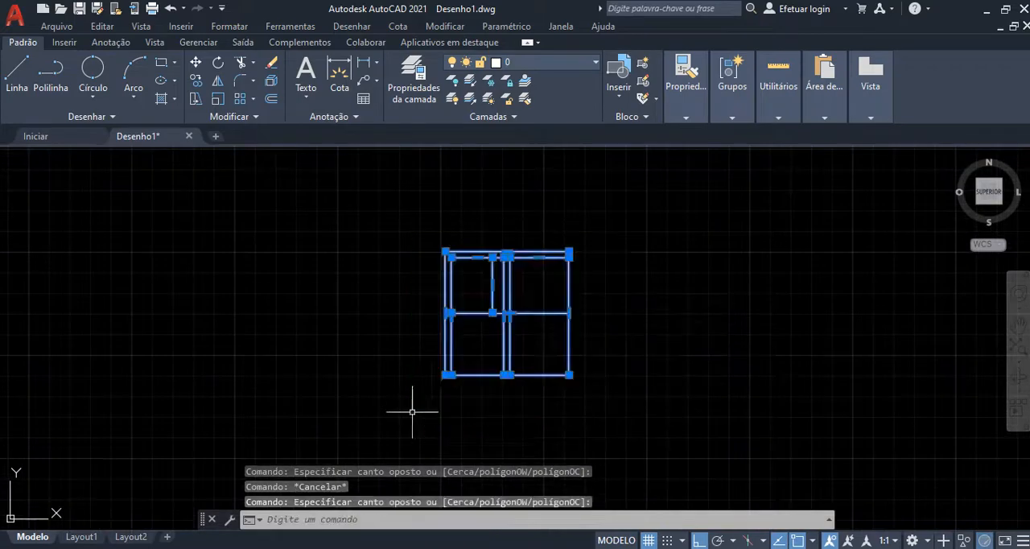
{"action": "middle_click_drag", "start_coordinate": [587, 330], "coordinate": [544, 248]}
{"action": "scroll", "coordinate": [597, 318], "scroll_direction": "up", "scroll_amount": 2}
{"action": "middle_click_drag", "start_coordinate": [598, 317], "coordinate": [656, 420]}
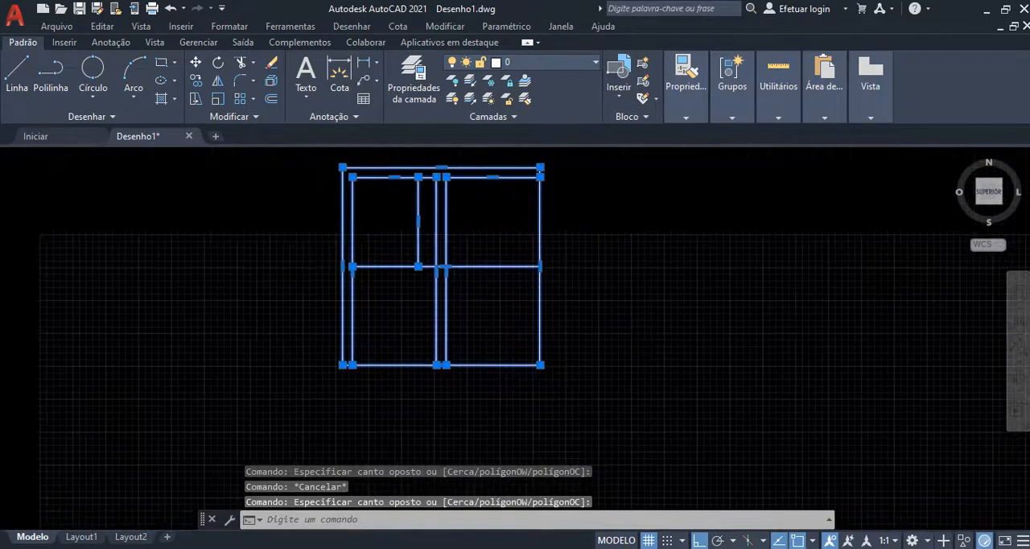
{"action": "scroll", "coordinate": [664, 432], "scroll_direction": "down", "scroll_amount": 2}
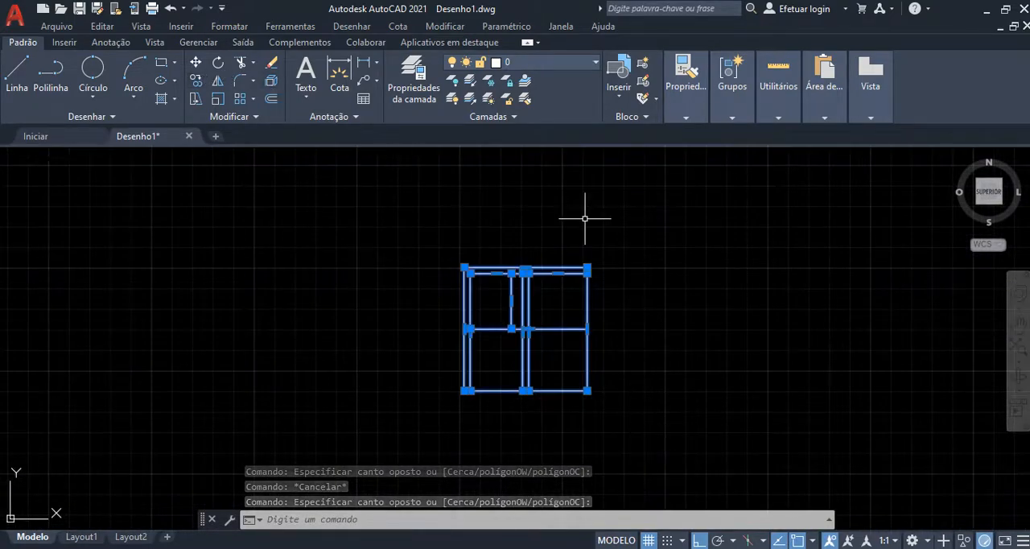
{"action": "type", "text": "COPIAR"}
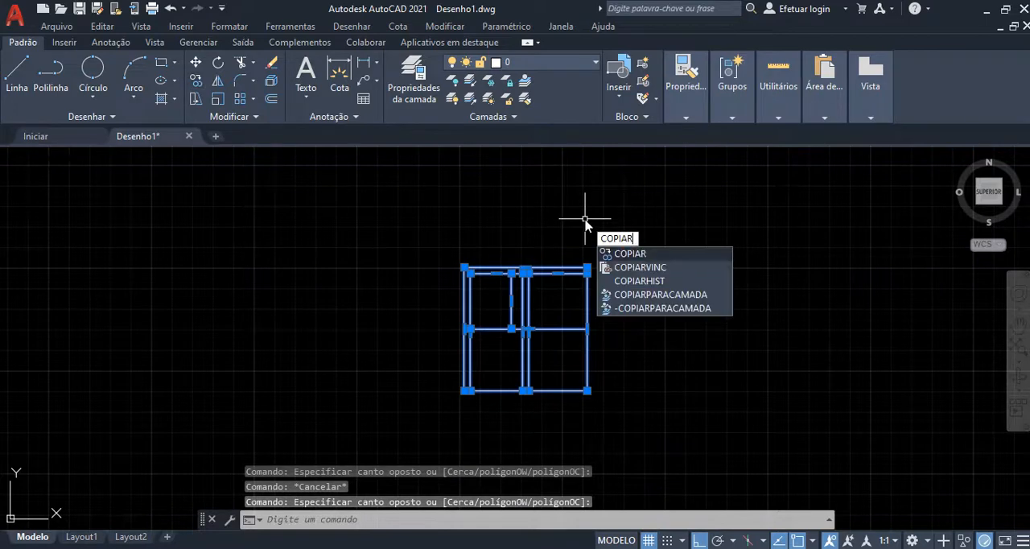
{"action": "key", "text": "Return"}
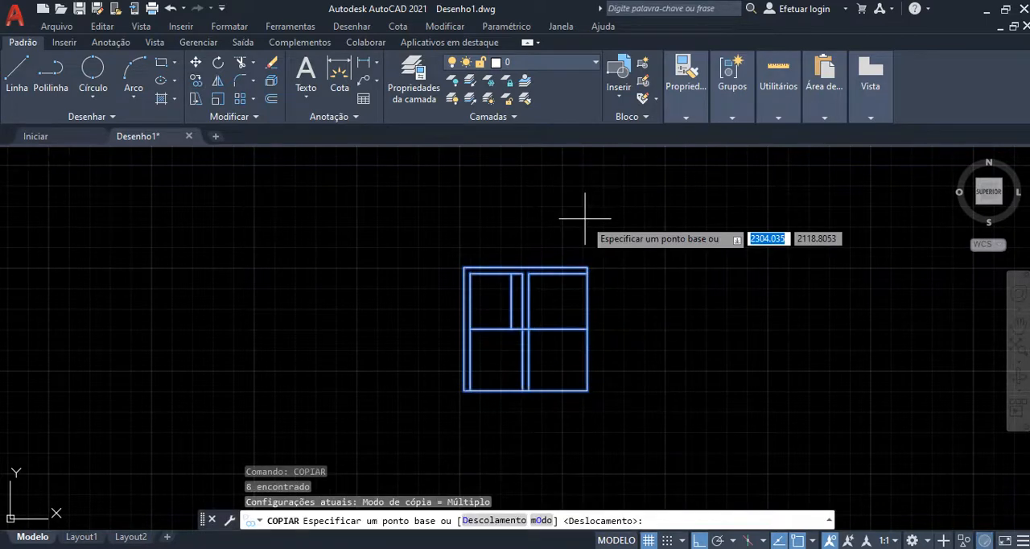
{"action": "scroll", "coordinate": [599, 265], "scroll_direction": "up", "scroll_amount": 2}
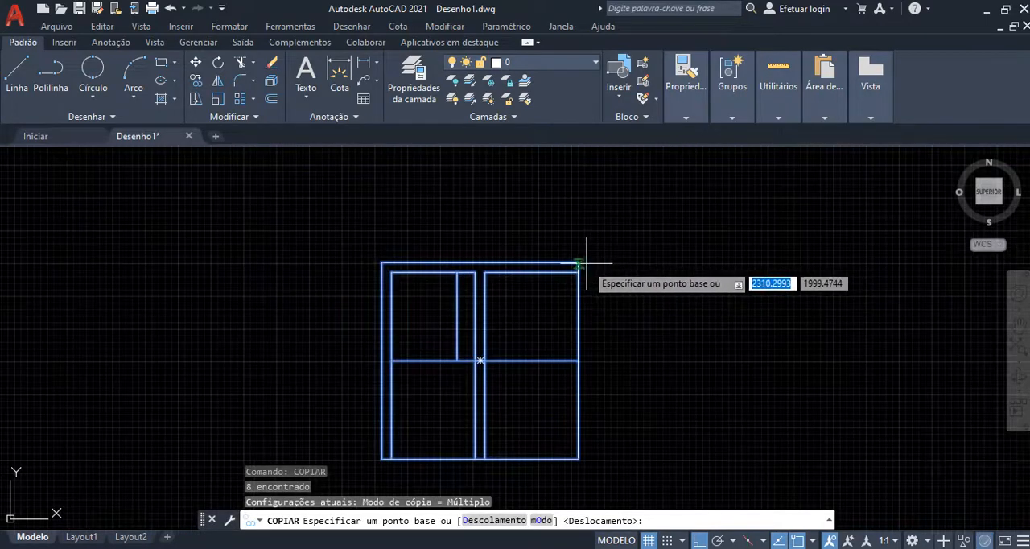
{"action": "left_click", "coordinate": [579, 261]}
{"action": "scroll", "coordinate": [580, 259], "scroll_direction": "down", "scroll_amount": 2}
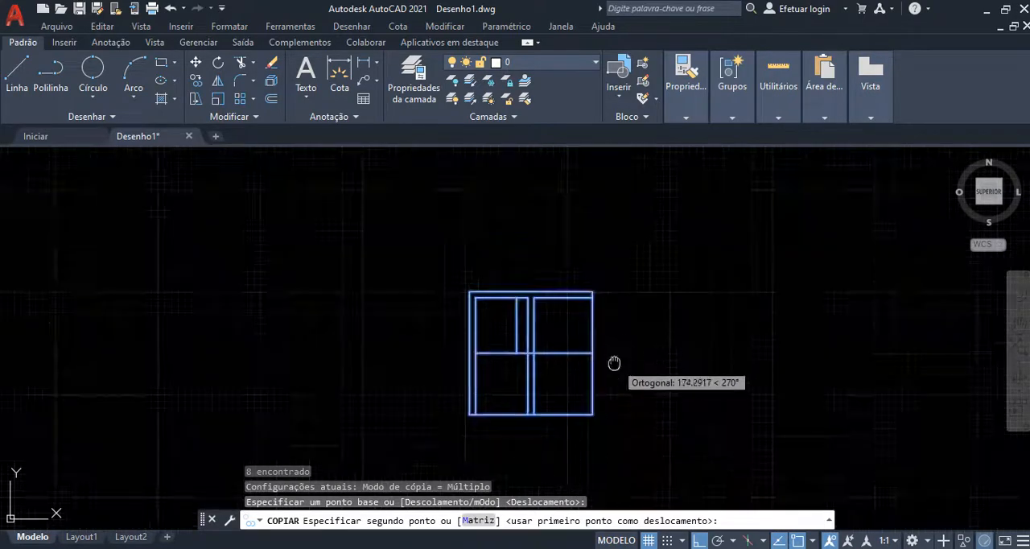
{"action": "left_click", "coordinate": [576, 383]}
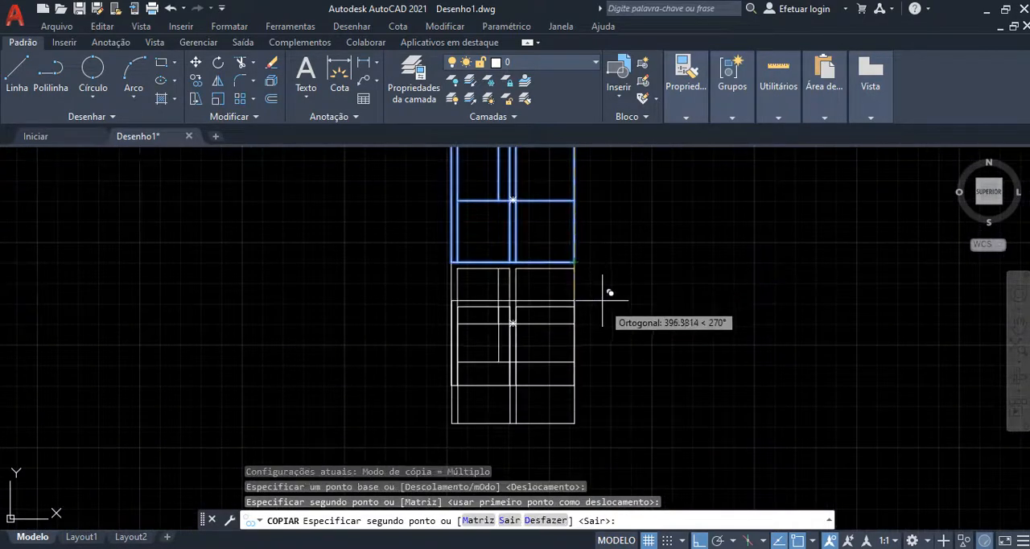
Step: Place two more copies of the plan end to end below the first copy, completing a column of four units
{"action": "left_click", "coordinate": [580, 376]}
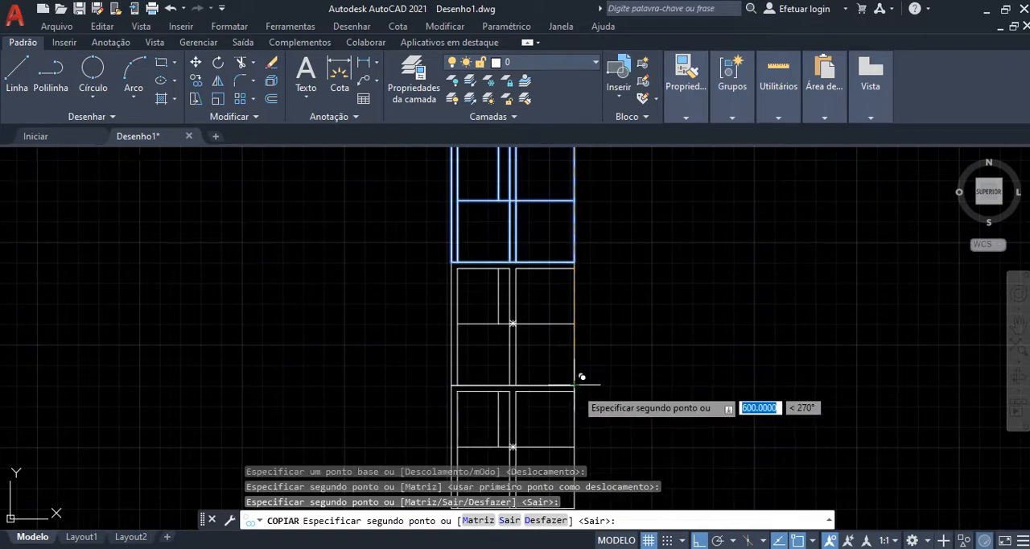
{"action": "scroll", "coordinate": [583, 354], "scroll_direction": "down", "scroll_amount": 4}
{"action": "middle_click_drag", "start_coordinate": [585, 342], "coordinate": [572, 285]}
{"action": "left_click", "coordinate": [564, 339]}
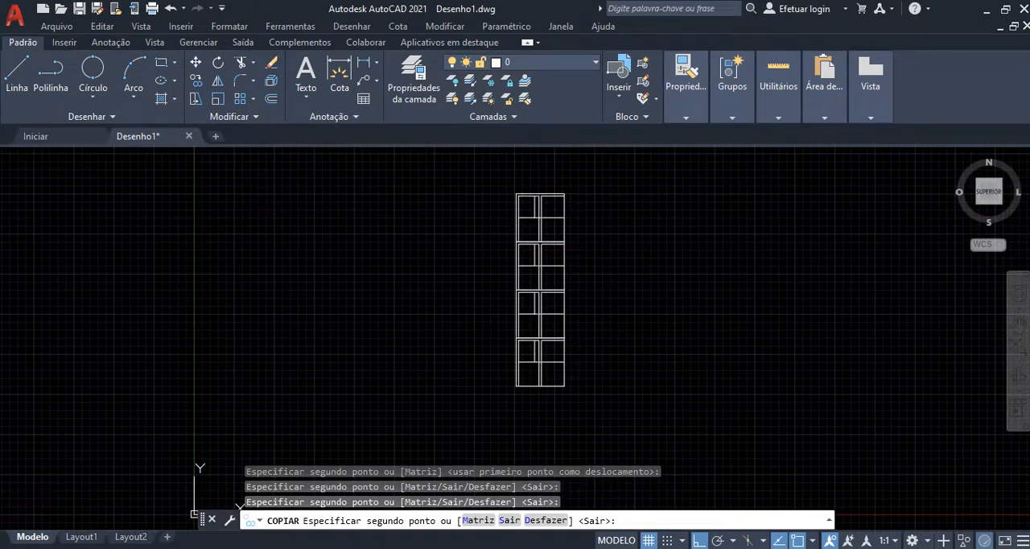
{"action": "key", "text": "Escape"}
Step: Examine the column of stacked units and the lines inside the uppermost one
{"action": "scroll", "coordinate": [422, 197], "scroll_direction": "up", "scroll_amount": 4}
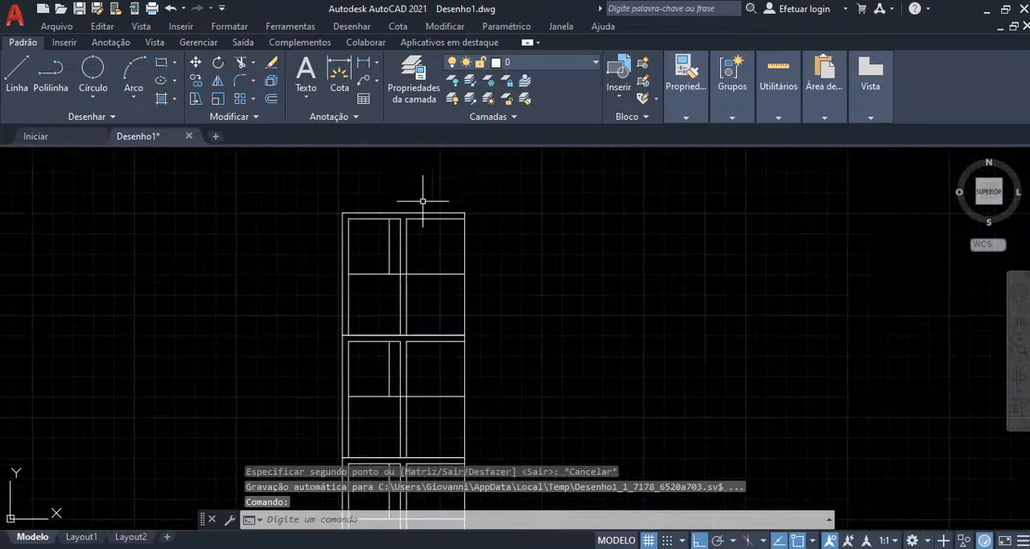
{"action": "scroll", "coordinate": [422, 201], "scroll_direction": "up", "scroll_amount": 2}
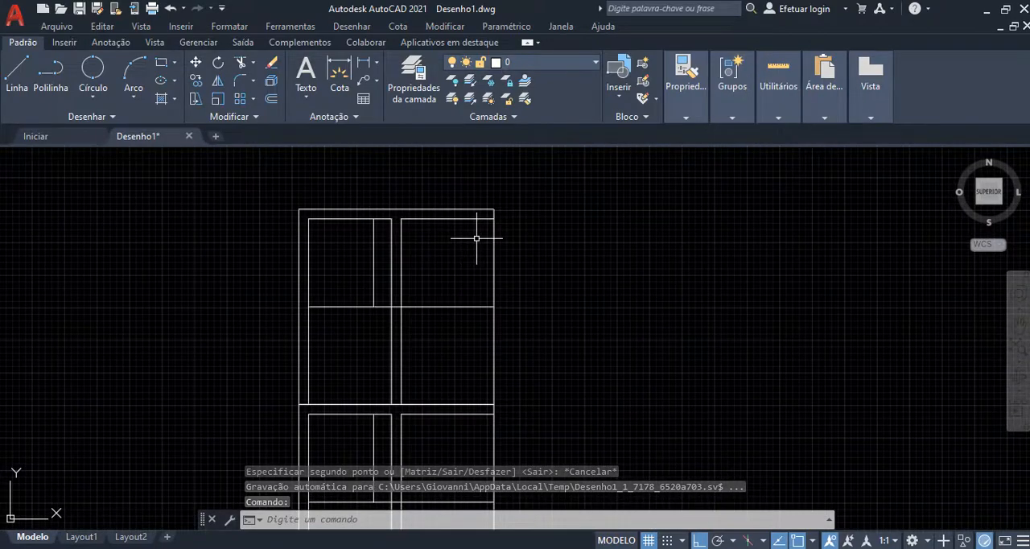
{"action": "left_click", "coordinate": [432, 306]}
{"action": "key", "text": "Escape"}
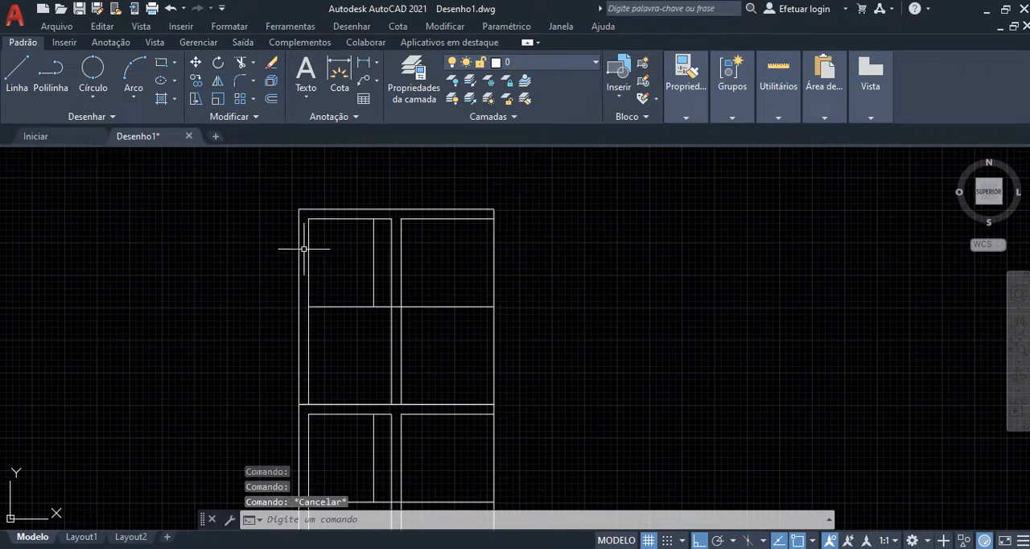
{"action": "key", "text": "Escape"}
{"action": "scroll", "coordinate": [333, 294], "scroll_direction": "down", "scroll_amount": 4}
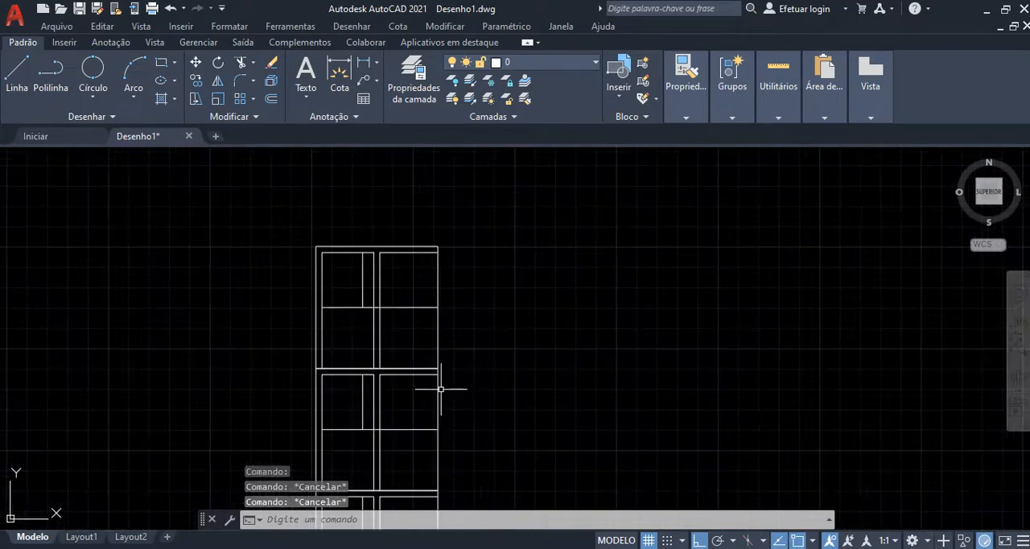
{"action": "scroll", "coordinate": [386, 299], "scroll_direction": "up", "scroll_amount": 2}
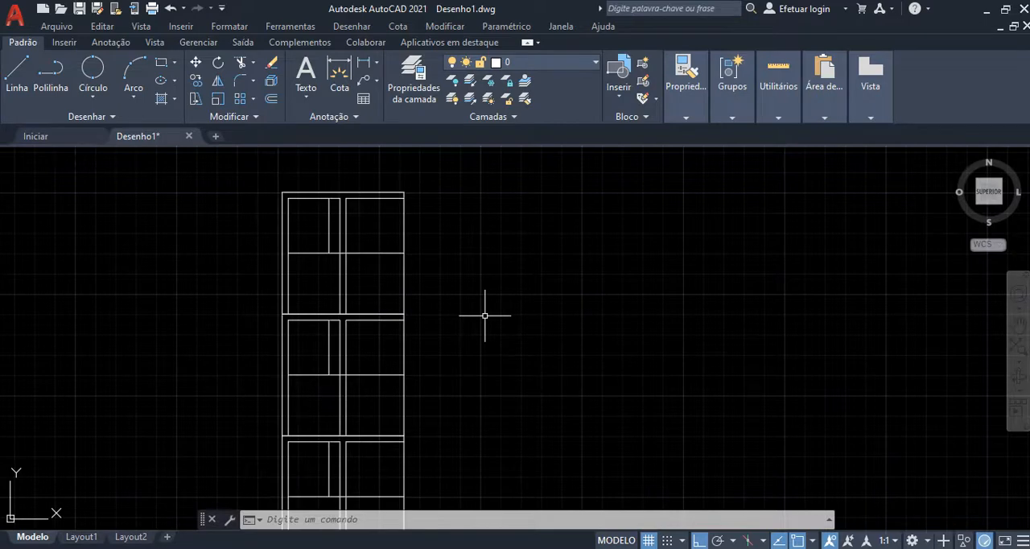
{"action": "scroll", "coordinate": [404, 207], "scroll_direction": "down", "scroll_amount": 5}
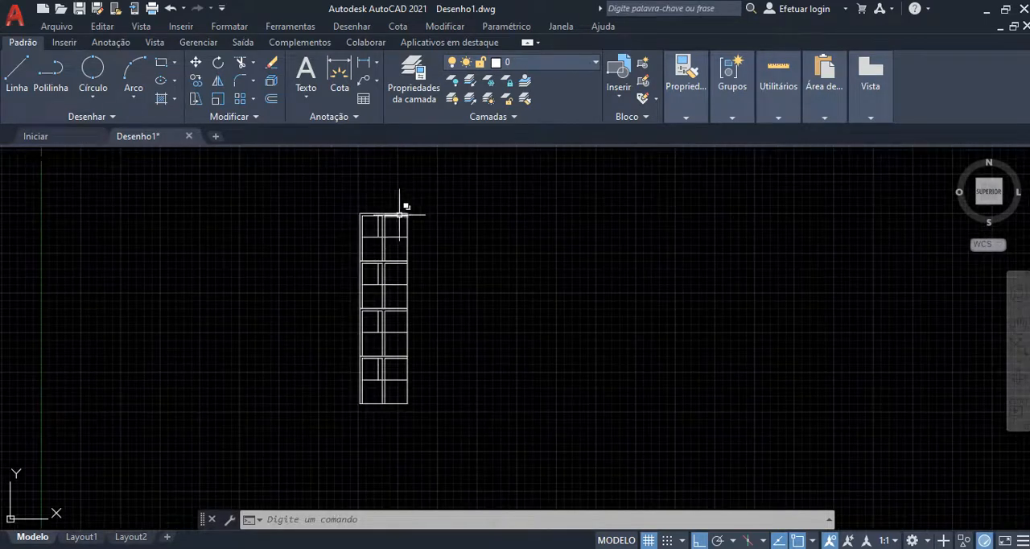
{"action": "scroll", "coordinate": [405, 207], "scroll_direction": "up", "scroll_amount": 3}
{"action": "scroll", "coordinate": [366, 258], "scroll_direction": "down", "scroll_amount": 2}
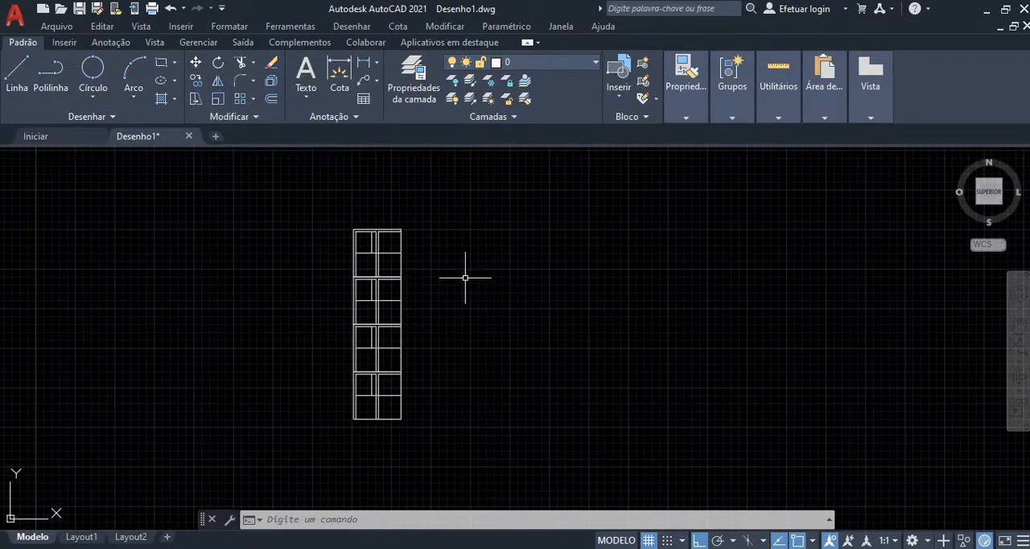
Step: Move the two upper units 300 horizontally to the right, from their lower-left corner to the upper-right corner of the lower pair
{"action": "scroll", "coordinate": [347, 222], "scroll_direction": "up", "scroll_amount": 2}
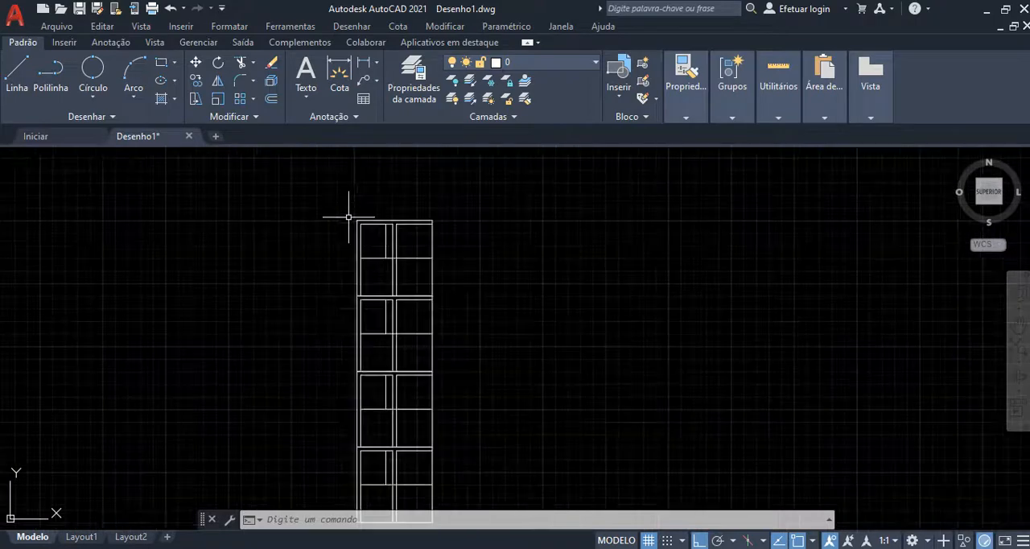
{"action": "left_click", "coordinate": [341, 211]}
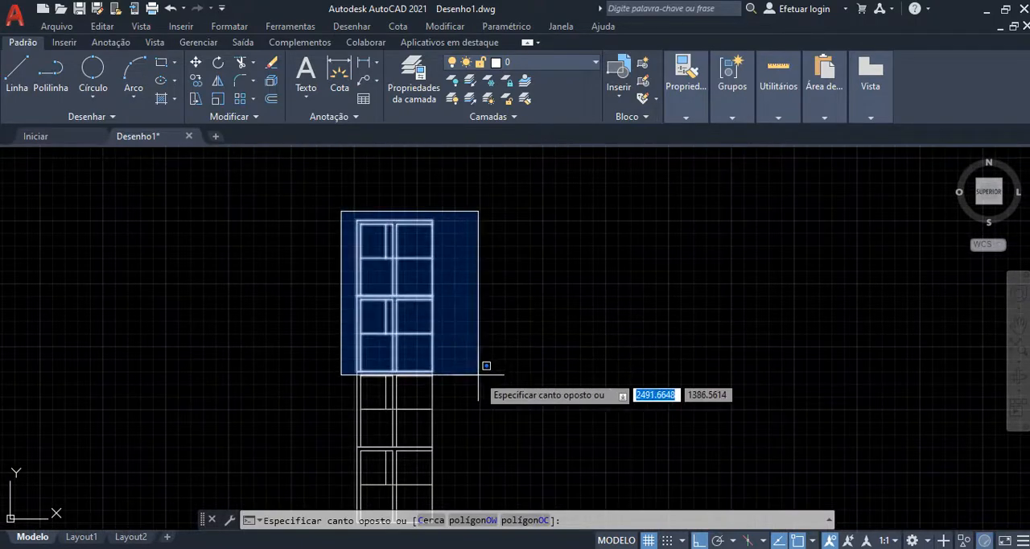
{"action": "left_click", "coordinate": [478, 374]}
{"action": "scroll", "coordinate": [459, 363], "scroll_direction": "down", "scroll_amount": 2}
{"action": "scroll", "coordinate": [471, 366], "scroll_direction": "up", "scroll_amount": 2}
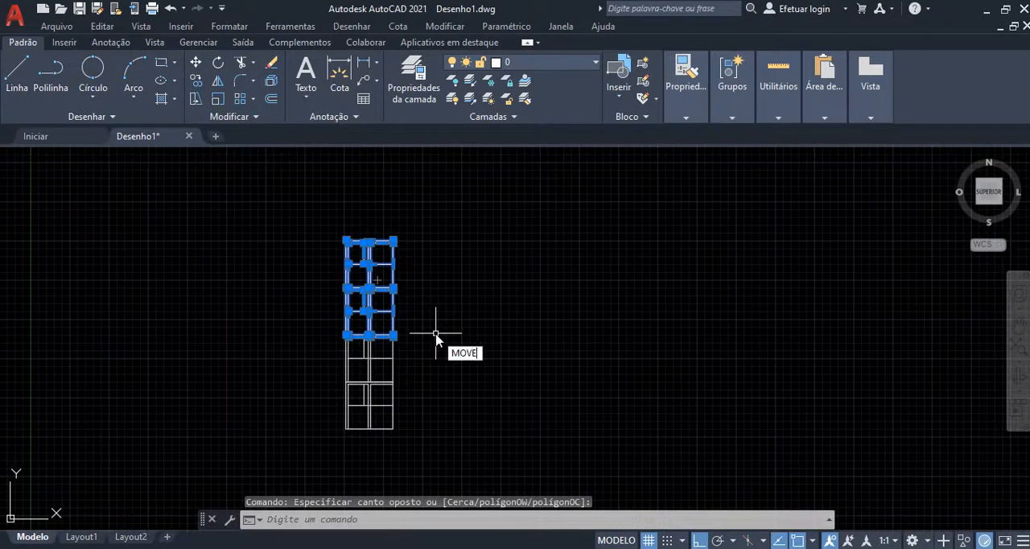
{"action": "key", "text": "Return"}
{"action": "scroll", "coordinate": [432, 340], "scroll_direction": "up", "scroll_amount": 4}
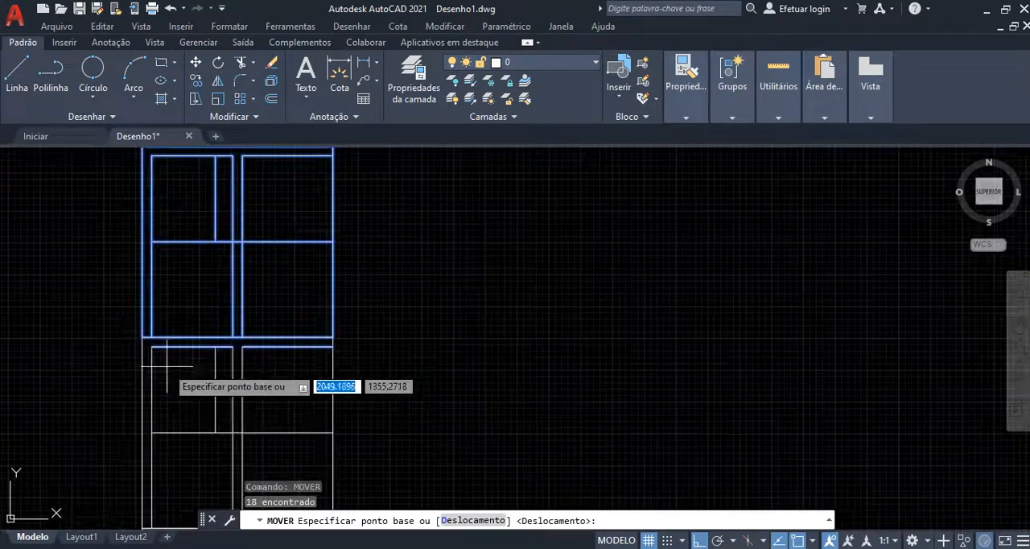
{"action": "scroll", "coordinate": [167, 366], "scroll_direction": "up", "scroll_amount": 2}
{"action": "left_click", "coordinate": [128, 321]}
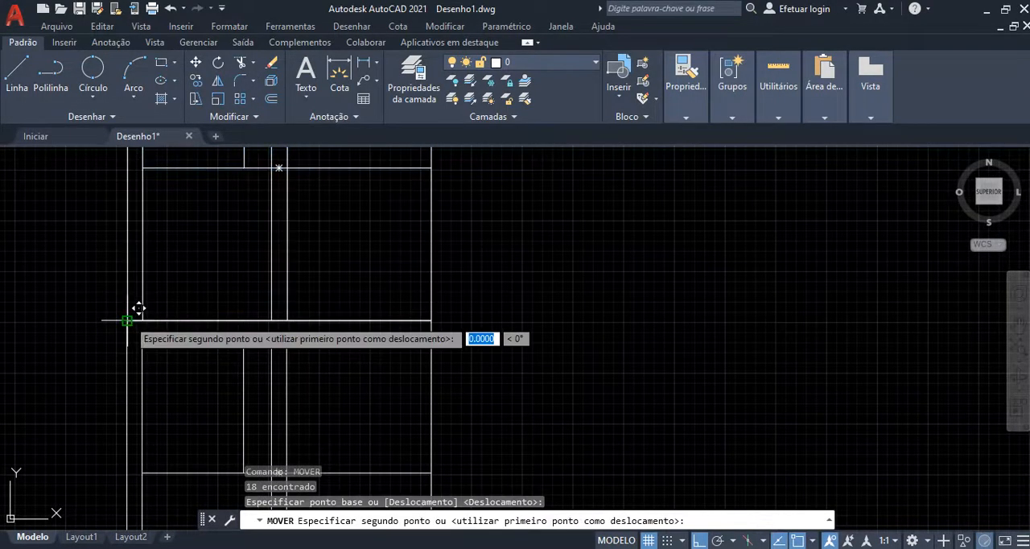
{"action": "scroll", "coordinate": [137, 306], "scroll_direction": "down", "scroll_amount": 3}
{"action": "scroll", "coordinate": [190, 306], "scroll_direction": "up", "scroll_amount": 1}
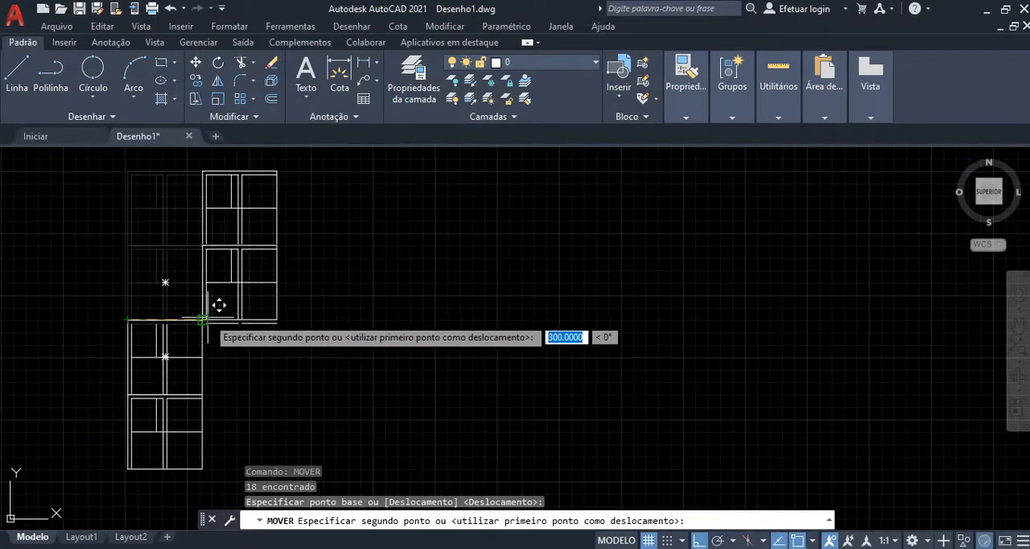
{"action": "scroll", "coordinate": [225, 303], "scroll_direction": "up", "scroll_amount": 4}
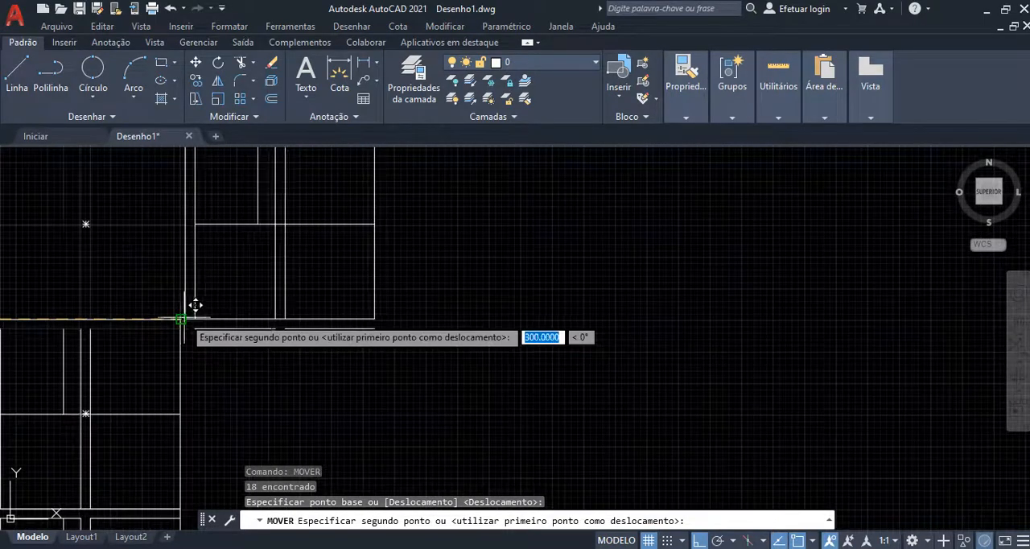
{"action": "left_click", "coordinate": [191, 306]}
{"action": "scroll", "coordinate": [499, 313], "scroll_direction": "down", "scroll_amount": 5}
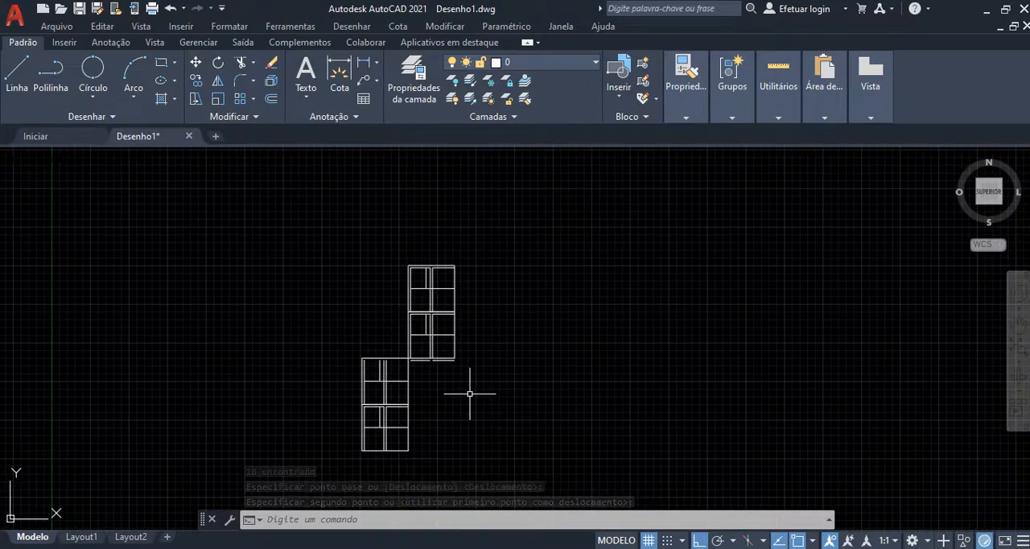
Step: Draw an L-shaped polyline enclosing a small rectangle in the upper-right corner of the top unit's upper-right room
{"action": "scroll", "coordinate": [412, 274], "scroll_direction": "up", "scroll_amount": 8}
{"action": "mouse_move", "coordinate": [489, 283]}
{"action": "middle_mouse_down"}
{"action": "mouse_move", "coordinate": [480, 269]}
{"action": "mouse_move", "coordinate": [347, 211]}
{"action": "middle_mouse_up"}
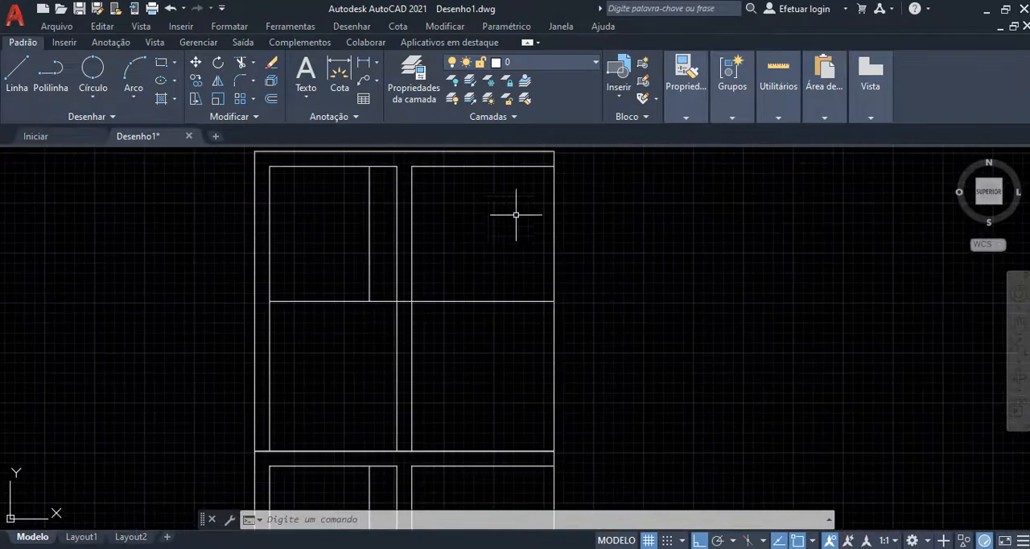
{"action": "type", "text": "pl"}
{"action": "key", "text": "Return"}
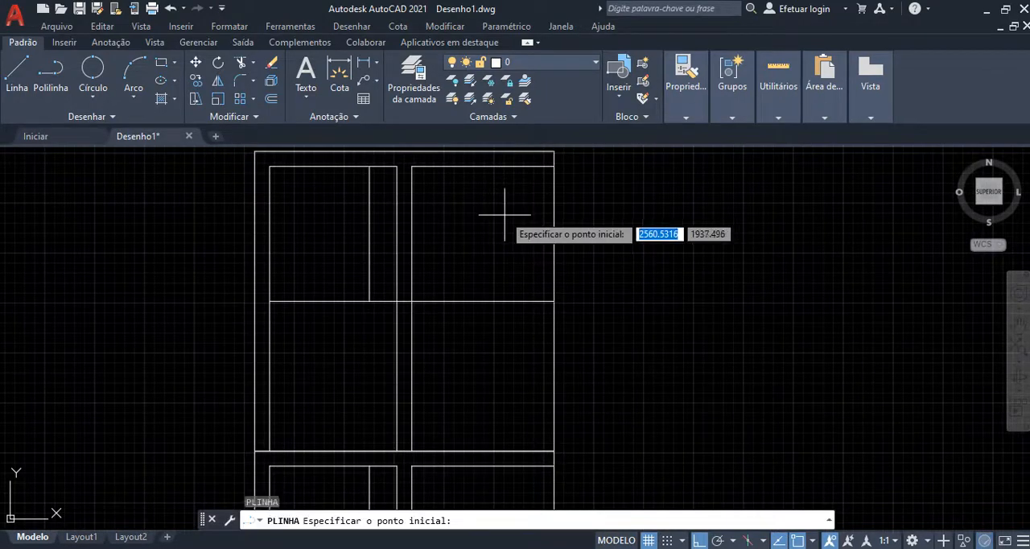
{"action": "left_click", "coordinate": [492, 166]}
{"action": "left_click", "coordinate": [491, 224]}
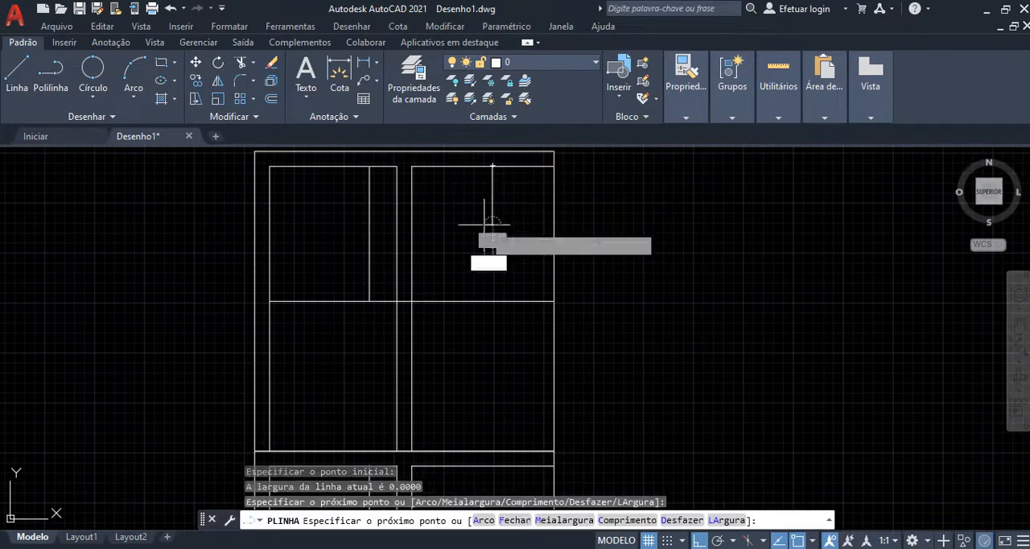
{"action": "left_click", "coordinate": [549, 226]}
{"action": "key", "text": "Escape"}
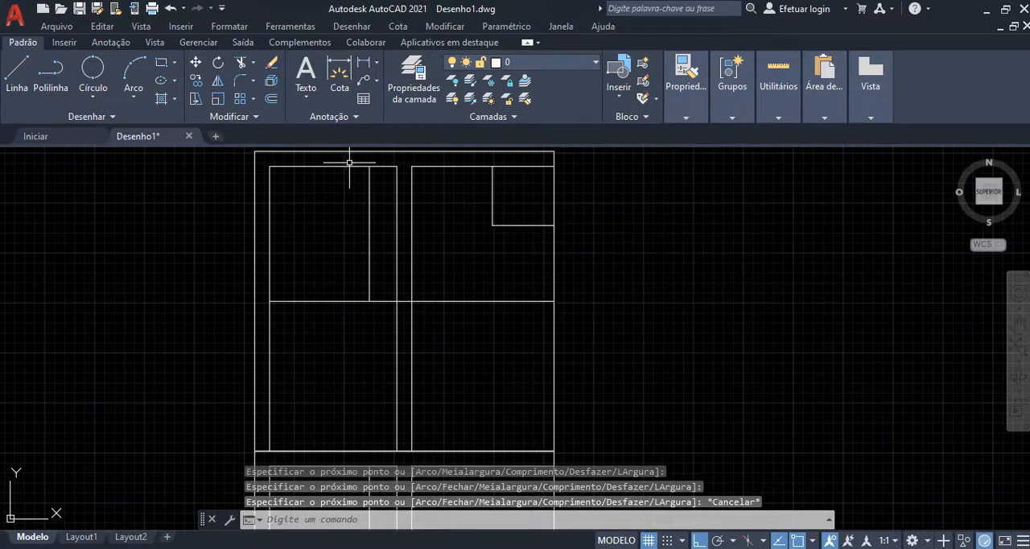
Step: Move the L-shaped polyline from the upper-right room's upper-right corner to the upper-right corner of the top unit's upper-left room
{"action": "left_click", "coordinate": [511, 194]}
{"action": "left_click", "coordinate": [469, 262]}
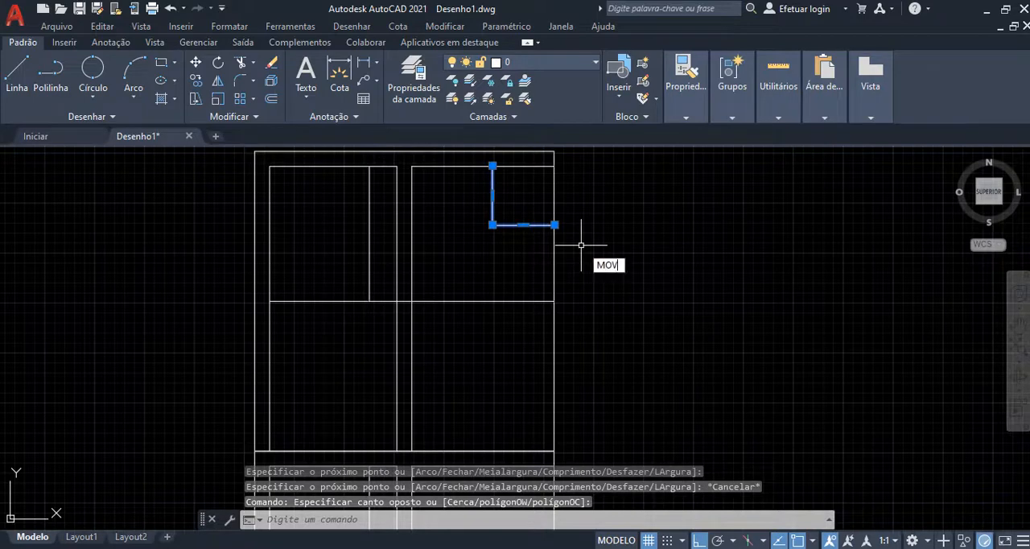
{"action": "key", "text": "Return"}
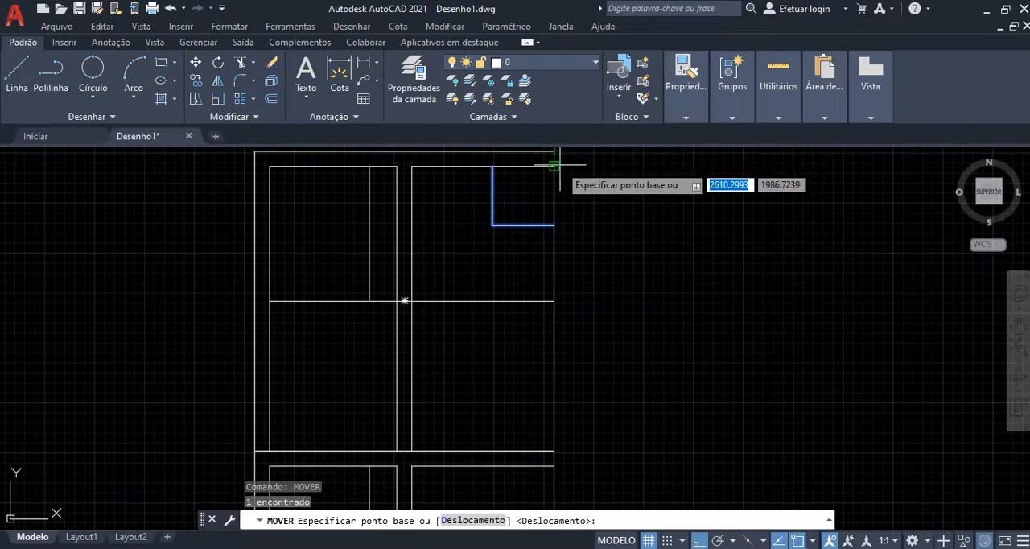
{"action": "left_click", "coordinate": [554, 166]}
{"action": "left_click", "coordinate": [397, 167]}
{"action": "key", "text": "Escape"}
Step: Examine the stepped arrangement of units and the square outline of the top unit
{"action": "scroll", "coordinate": [471, 283], "scroll_direction": "down", "scroll_amount": 4}
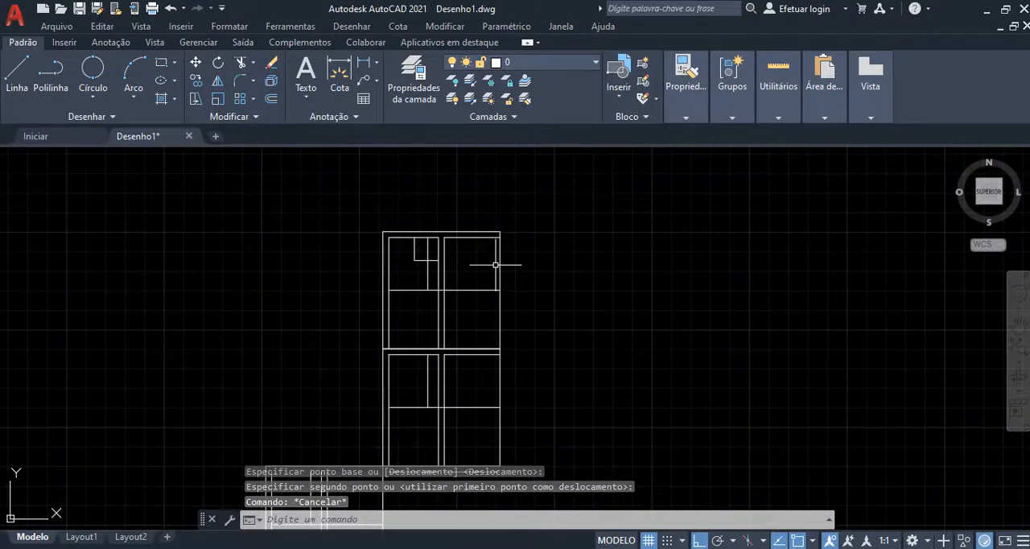
{"action": "scroll", "coordinate": [552, 218], "scroll_direction": "down", "scroll_amount": 3}
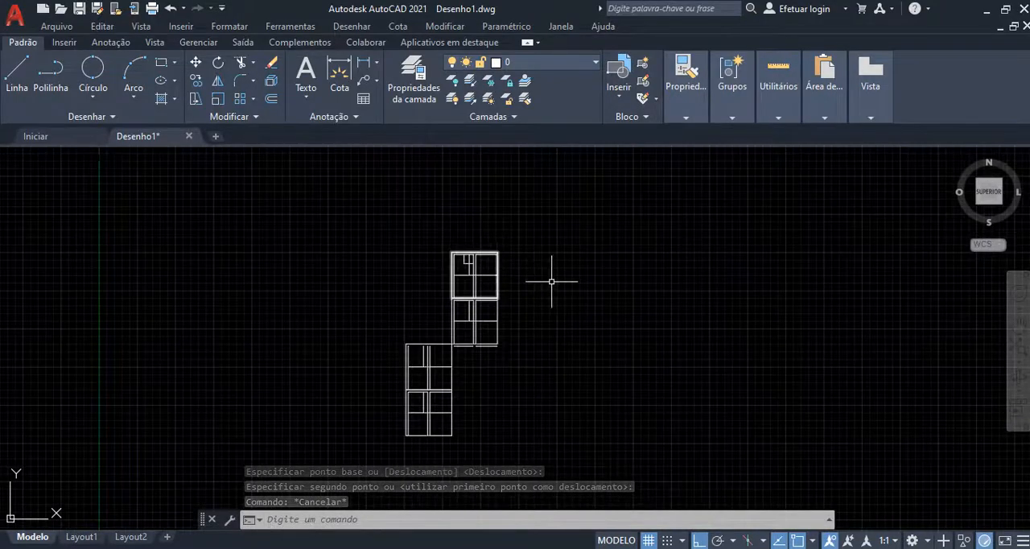
{"action": "mouse_move", "coordinate": [520, 245]}
{"action": "middle_mouse_down"}
{"action": "mouse_move", "coordinate": [486, 302]}
{"action": "mouse_move", "coordinate": [473, 294]}
{"action": "middle_mouse_up"}
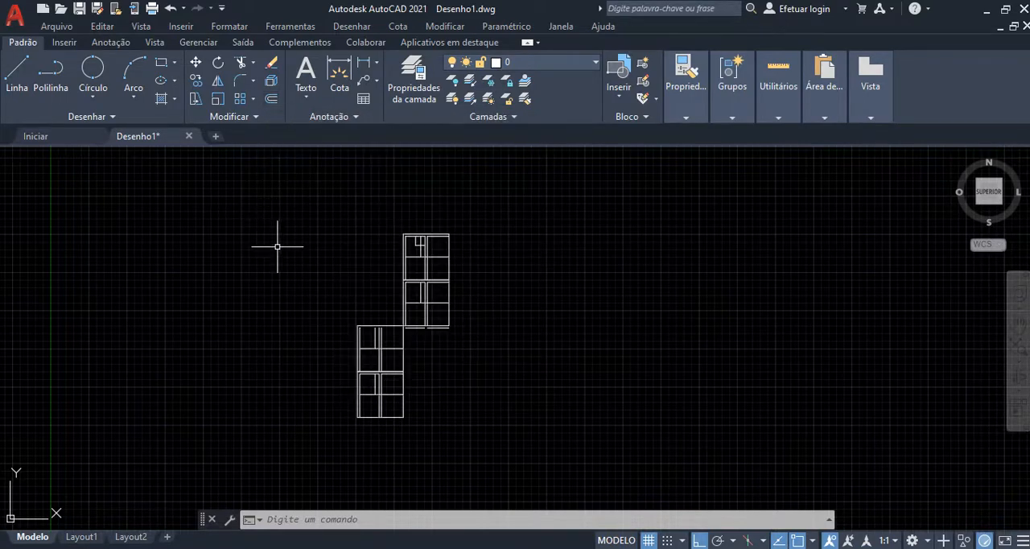
{"action": "scroll", "coordinate": [474, 264], "scroll_direction": "up", "scroll_amount": 4}
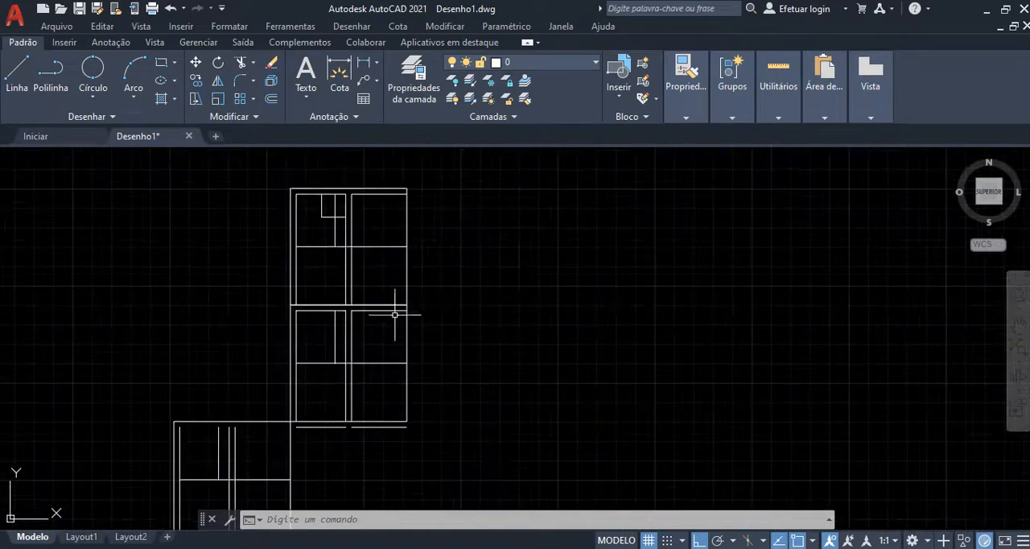
{"action": "scroll", "coordinate": [281, 222], "scroll_direction": "up", "scroll_amount": 4}
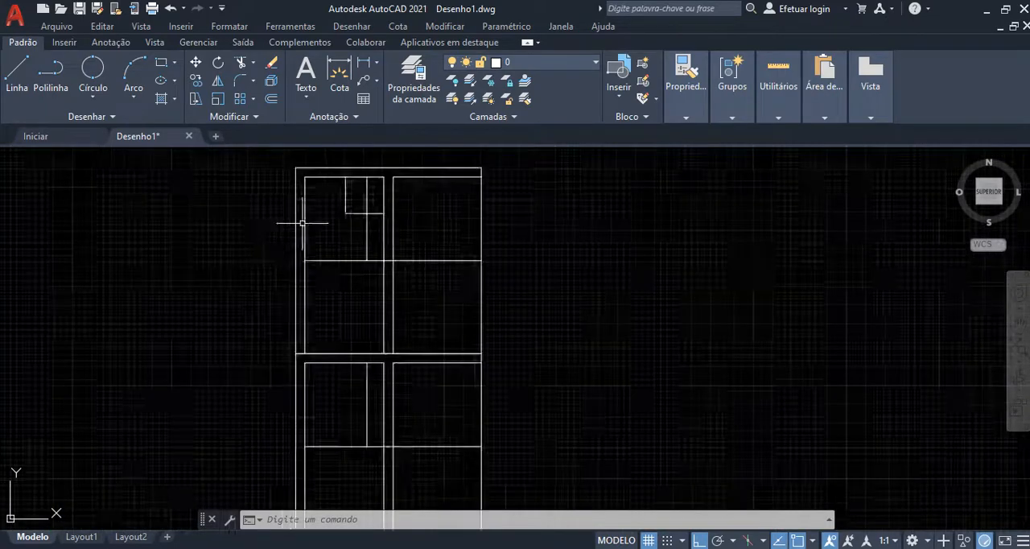
{"action": "scroll", "coordinate": [326, 265], "scroll_direction": "down", "scroll_amount": 2}
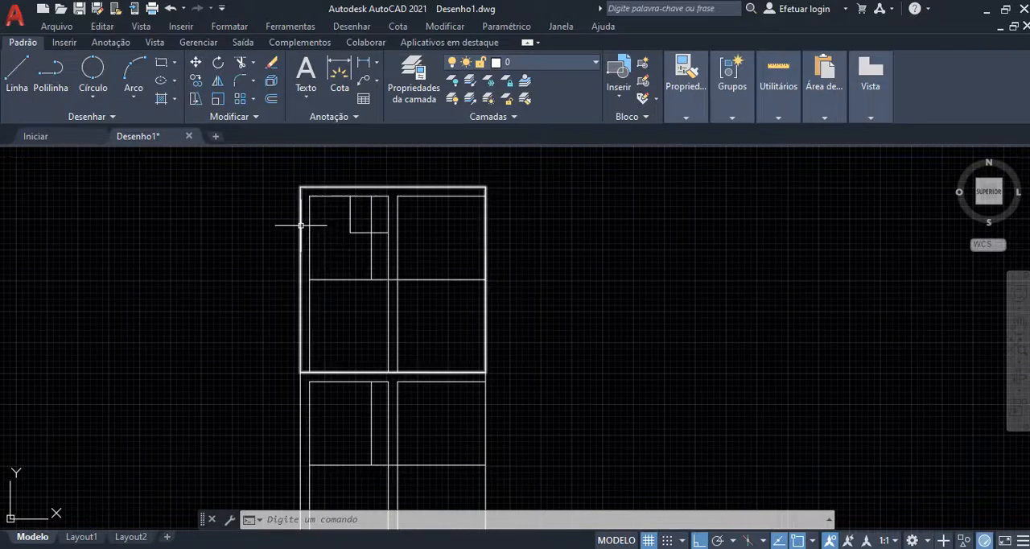
{"action": "left_click", "coordinate": [303, 222]}
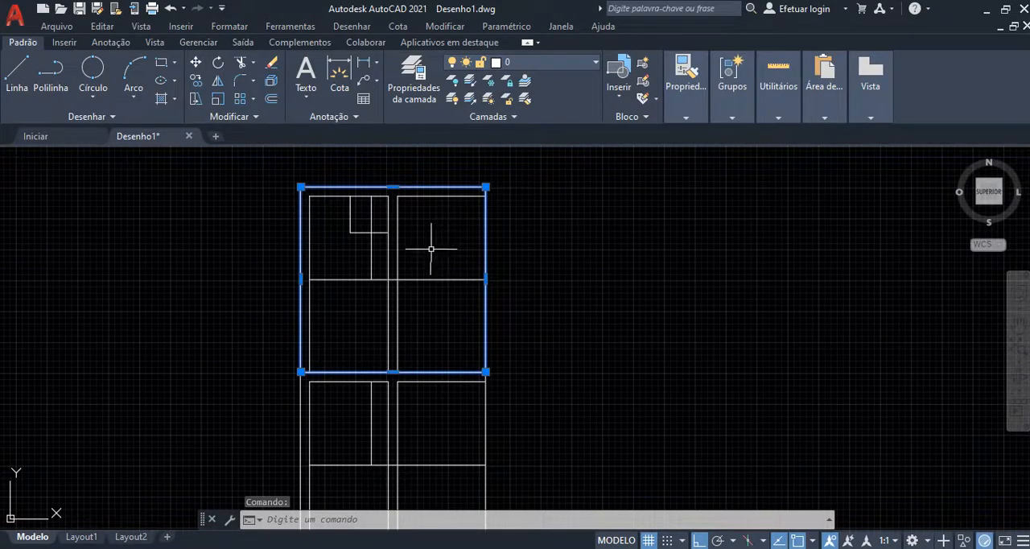
{"action": "key", "text": "Escape"}
{"action": "key", "text": "Escape"}
Step: Delete all interior lines of the top unit, keeping only its square outline
{"action": "scroll", "coordinate": [431, 249], "scroll_direction": "up", "scroll_amount": 2}
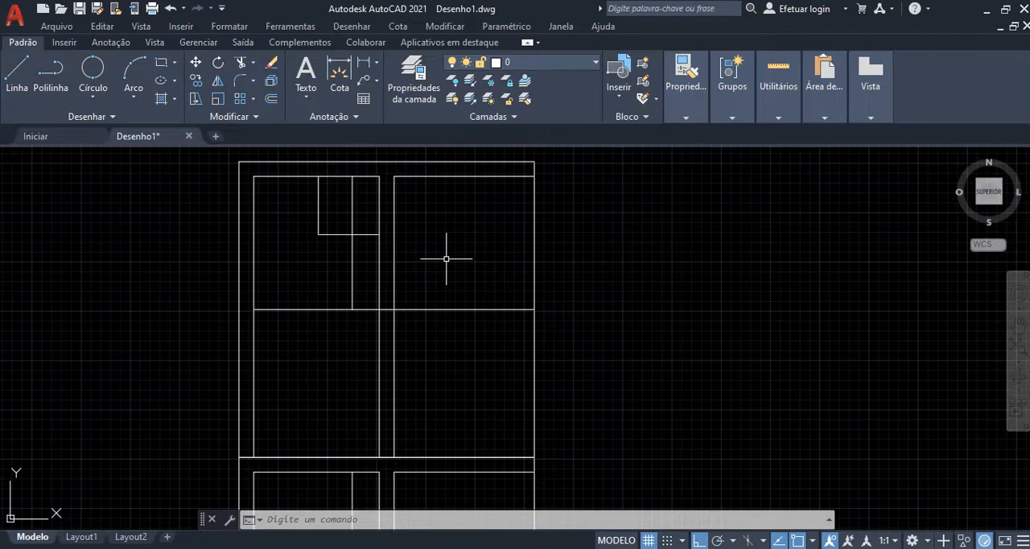
{"action": "left_click", "coordinate": [472, 171]}
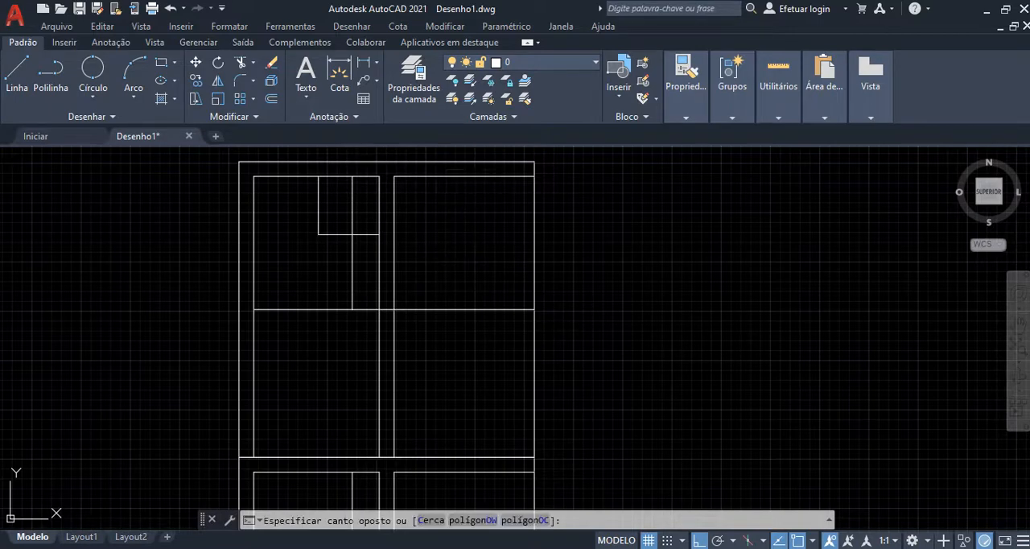
{"action": "left_click", "coordinate": [249, 378]}
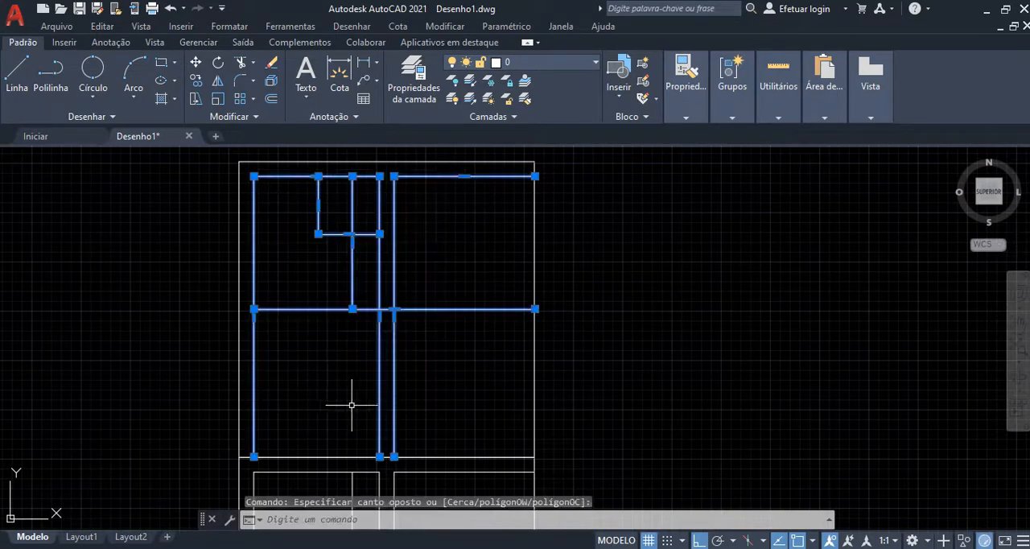
{"action": "key", "text": "Delete"}
{"action": "scroll", "coordinate": [489, 401], "scroll_direction": "down", "scroll_amount": 4}
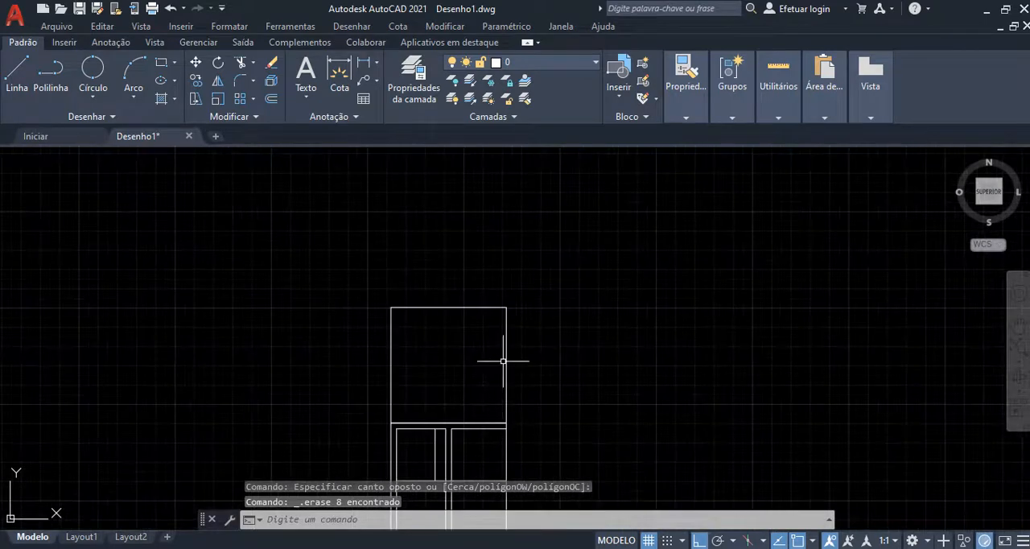
Step: Offset the top unit's square outline 15 inward
{"action": "scroll", "coordinate": [481, 388], "scroll_direction": "up", "scroll_amount": 2}
{"action": "left_click", "coordinate": [561, 227]}
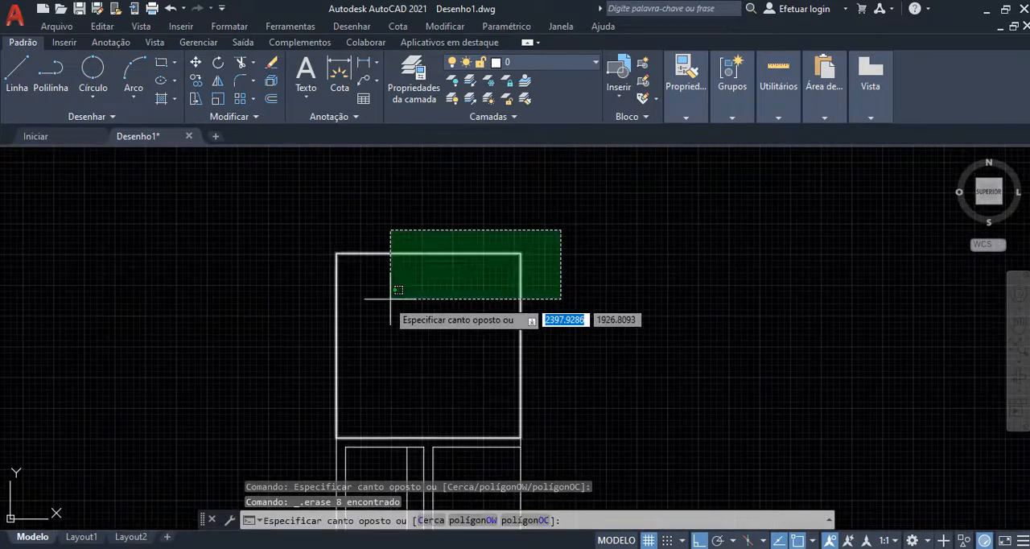
{"action": "left_click", "coordinate": [303, 338]}
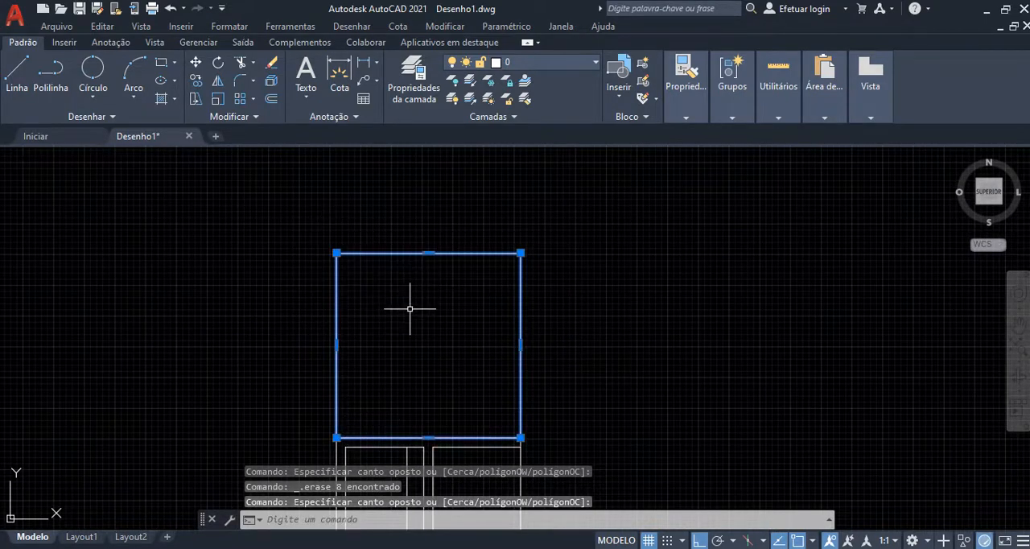
{"action": "type", "text": "D"}
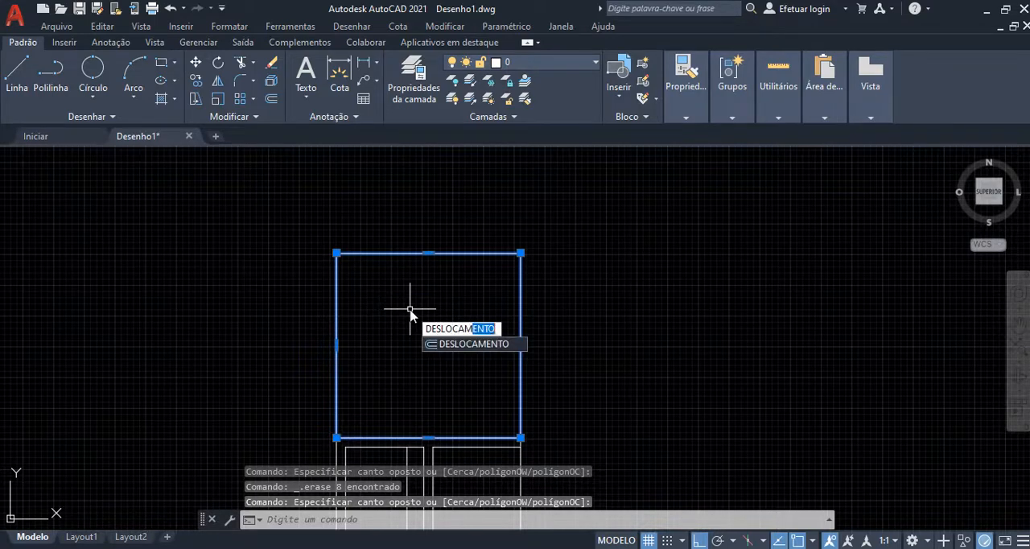
{"action": "type", "text": "ESLOCAM"}
{"action": "key", "text": "Return"}
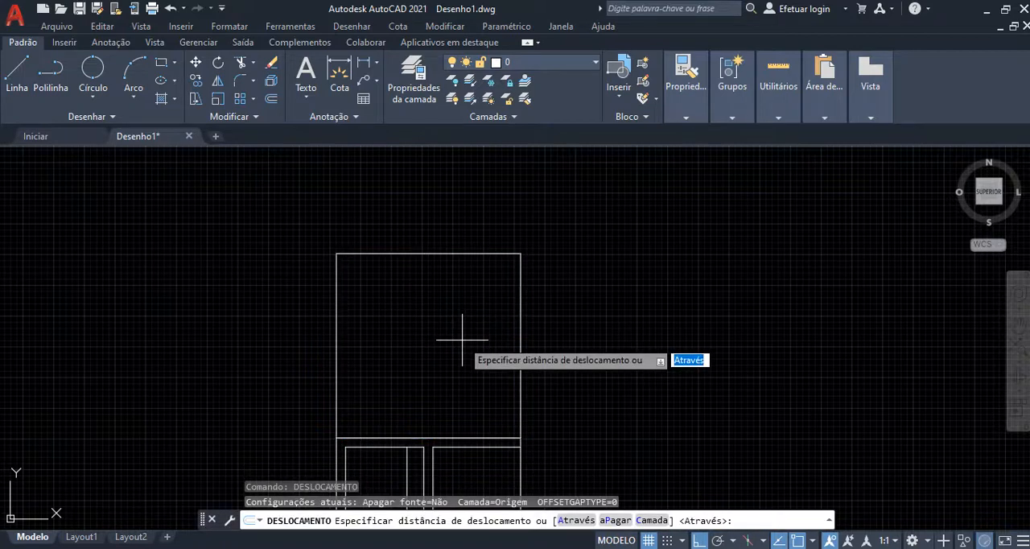
{"action": "type", "text": "1"}
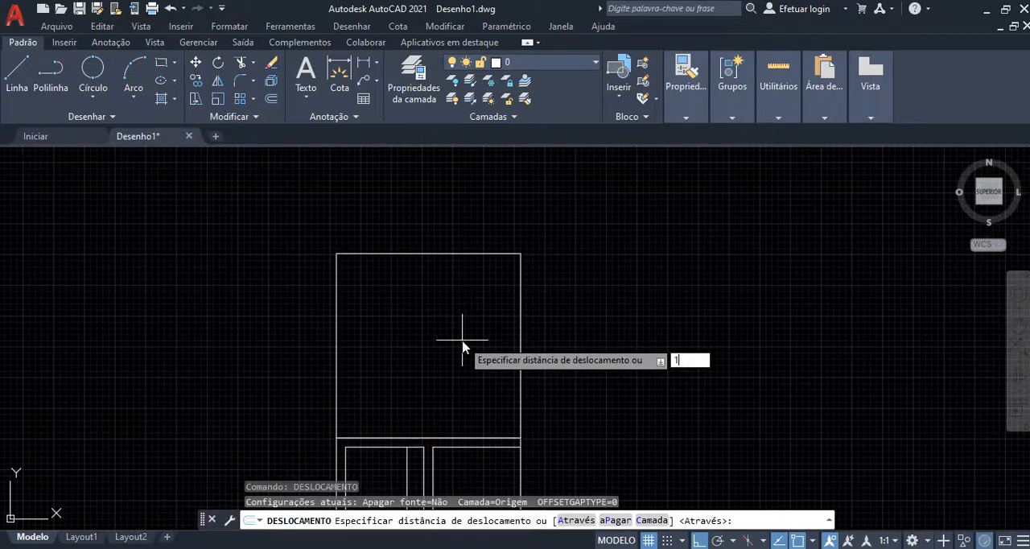
{"action": "type", "text": "5"}
{"action": "key", "text": "Return"}
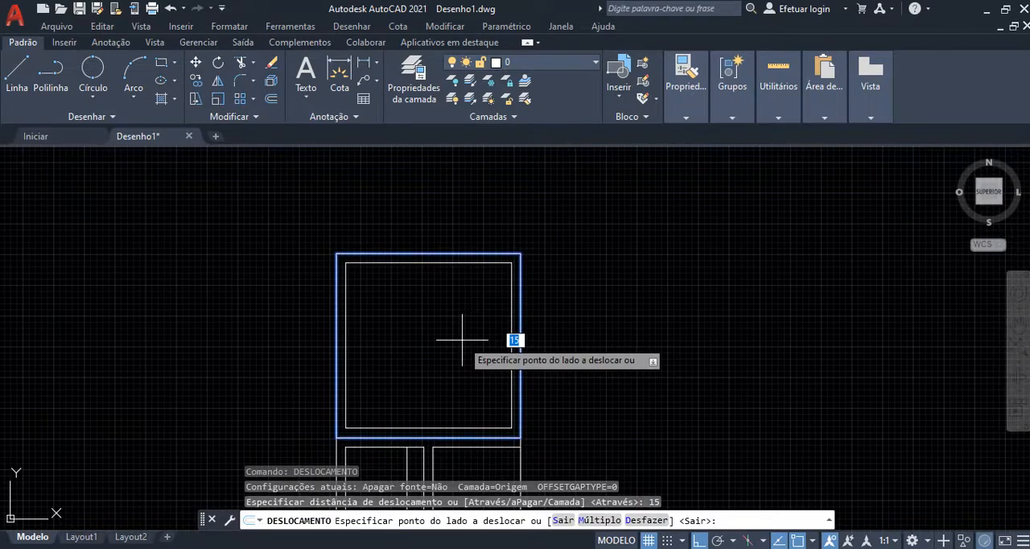
{"action": "left_click", "coordinate": [462, 339]}
{"action": "scroll", "coordinate": [414, 254], "scroll_direction": "up", "scroll_amount": 2}
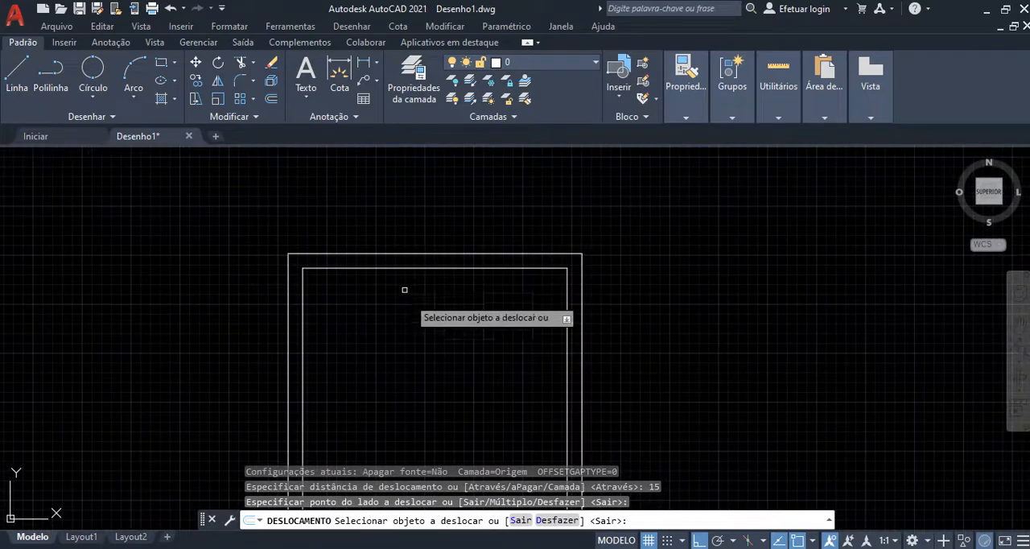
Step: Offset the innermost square inward three more times at the same distance of 15, each from the previous one
{"action": "scroll", "coordinate": [395, 168], "scroll_direction": "down", "scroll_amount": 2}
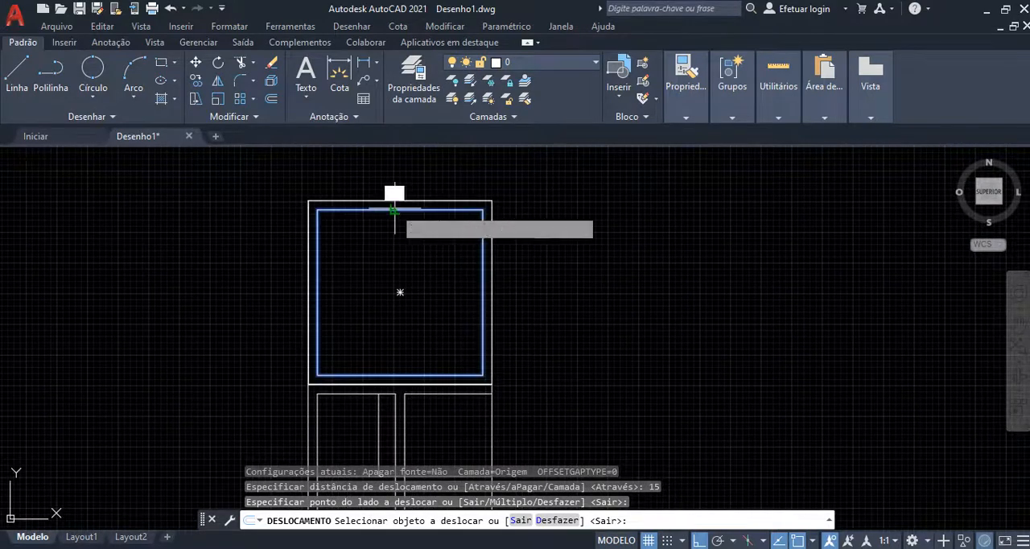
{"action": "left_click", "coordinate": [394, 211]}
{"action": "left_click", "coordinate": [391, 217]}
{"action": "left_click", "coordinate": [386, 219]}
{"action": "left_click", "coordinate": [382, 224]}
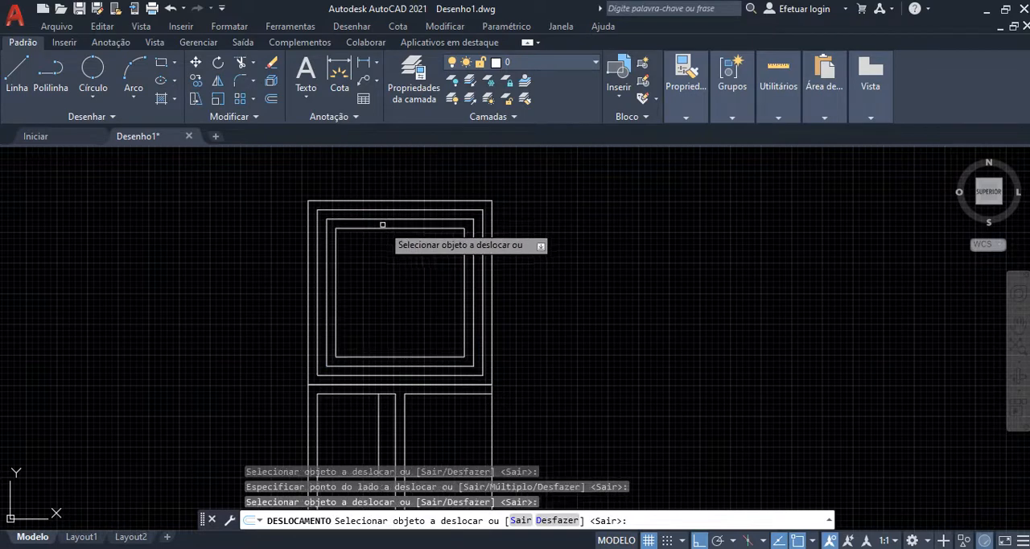
{"action": "left_click", "coordinate": [382, 226]}
{"action": "left_click", "coordinate": [391, 250]}
Step: Offset the top unit's original outline outward twice at 15, the second offset from the first, and end the command
{"action": "left_click", "coordinate": [402, 201]}
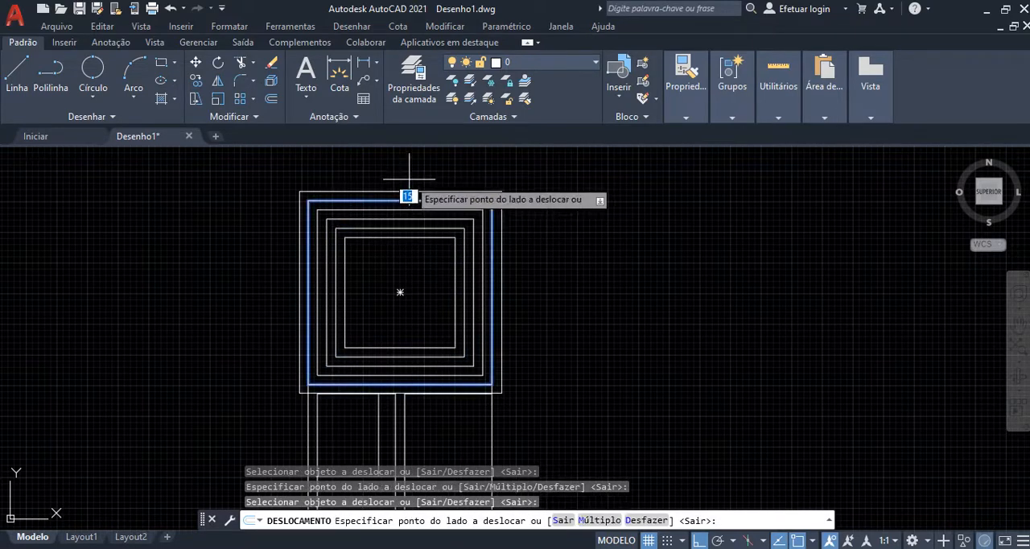
{"action": "left_click", "coordinate": [407, 179]}
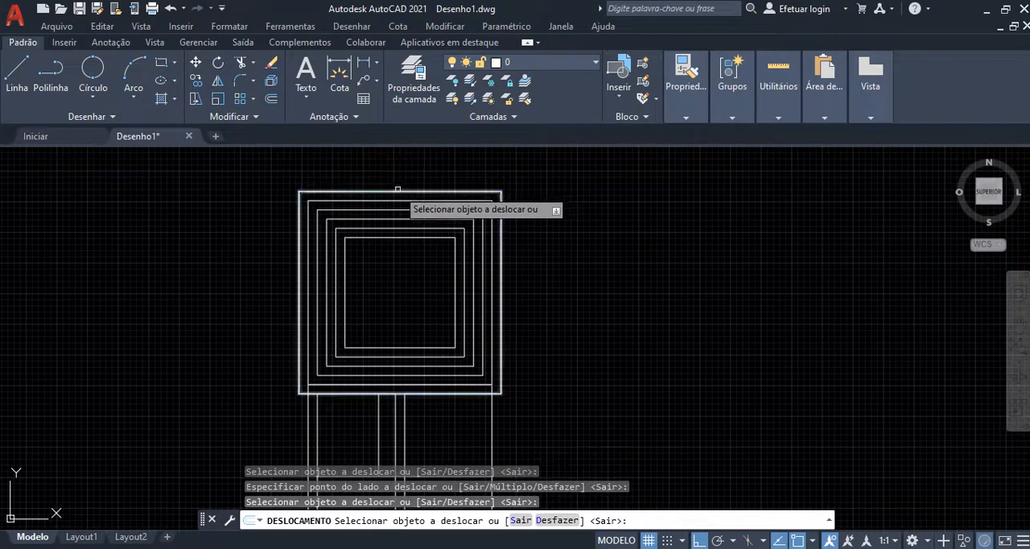
{"action": "left_click", "coordinate": [397, 189]}
{"action": "left_click", "coordinate": [399, 174]}
{"action": "key", "text": "Escape"}
{"action": "scroll", "coordinate": [510, 217], "scroll_direction": "down", "scroll_amount": 4}
{"action": "scroll", "coordinate": [471, 333], "scroll_direction": "up", "scroll_amount": 2}
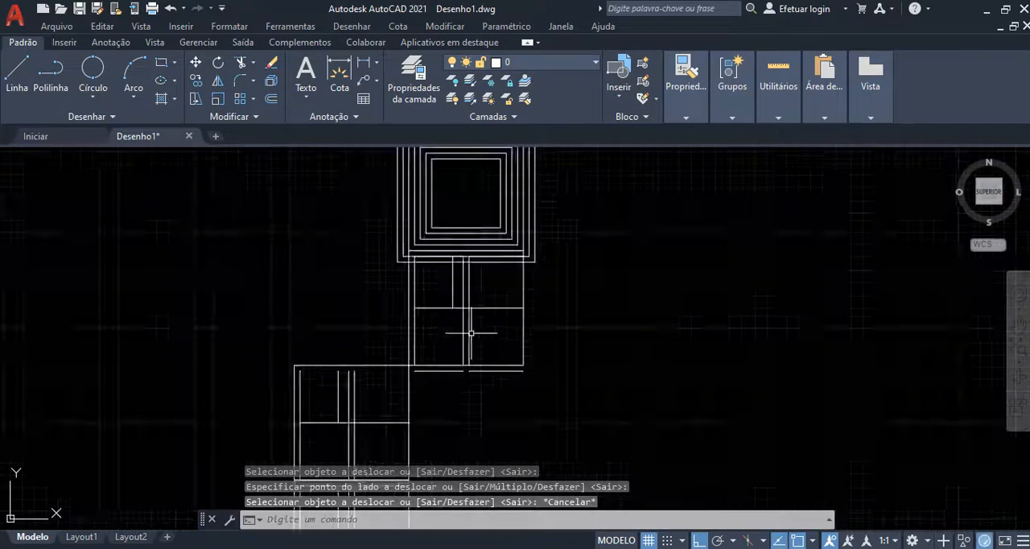
{"action": "scroll", "coordinate": [472, 333], "scroll_direction": "up", "scroll_amount": 2}
{"action": "left_click", "coordinate": [466, 251]}
{"action": "left_click", "coordinate": [454, 270]}
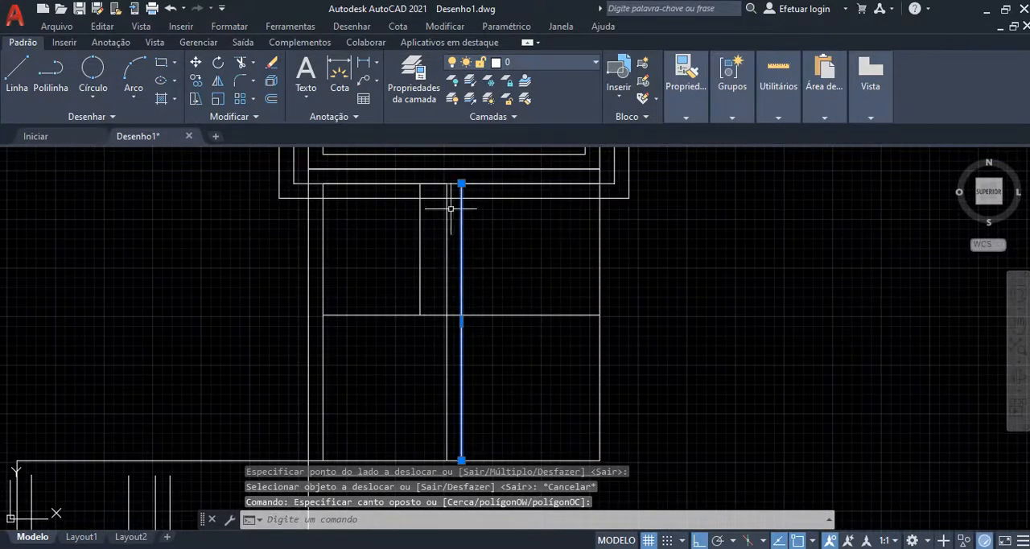
{"action": "left_click", "coordinate": [271, 102]}
{"action": "key", "text": "Escape"}
Step: Offset the left boundary line of the right-hand rooms, in the unit below the concentric squares, twice to the right at 50 spacing
{"action": "left_click", "coordinate": [467, 233]}
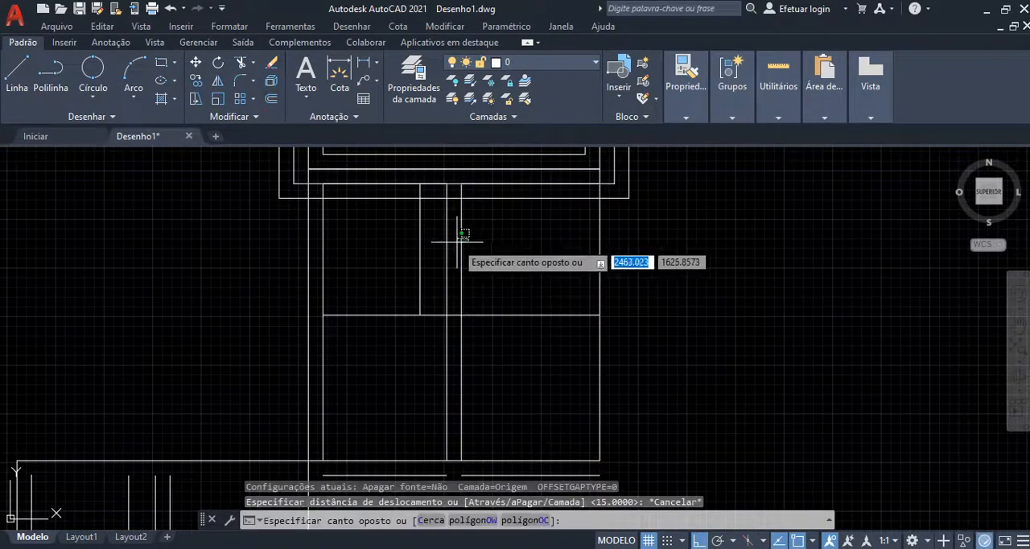
{"action": "left_click", "coordinate": [455, 241]}
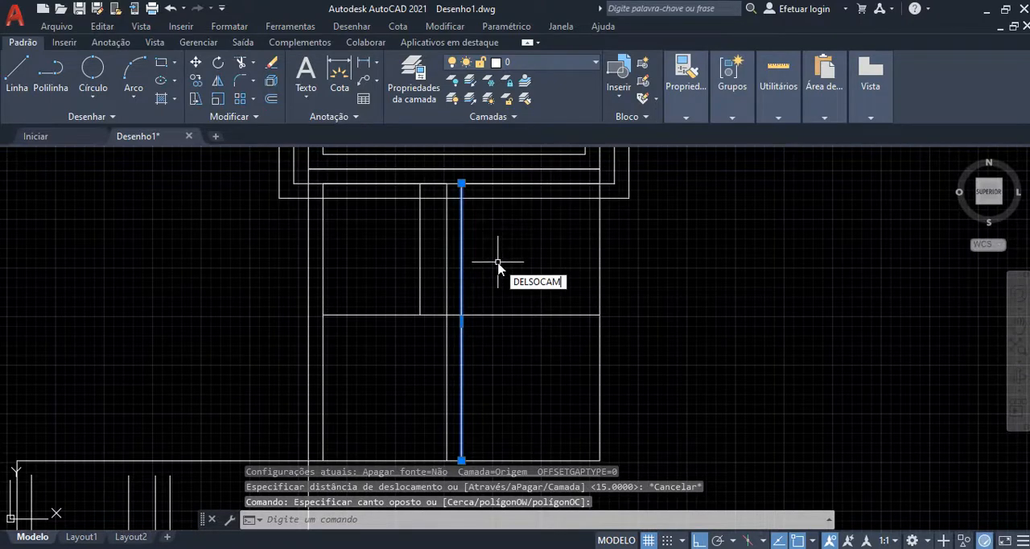
{"action": "key", "text": "Return"}
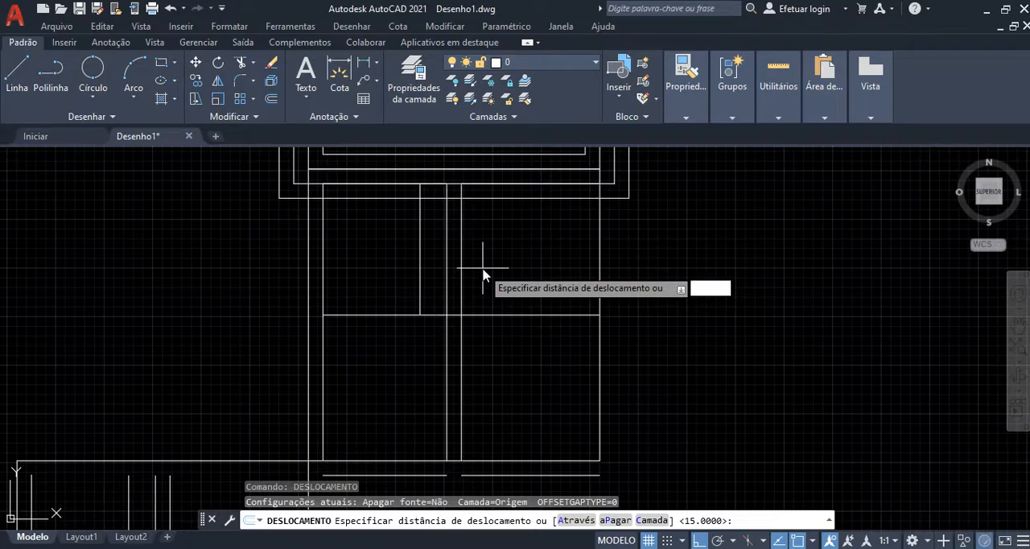
{"action": "key", "text": "Return"}
{"action": "left_click", "coordinate": [521, 206]}
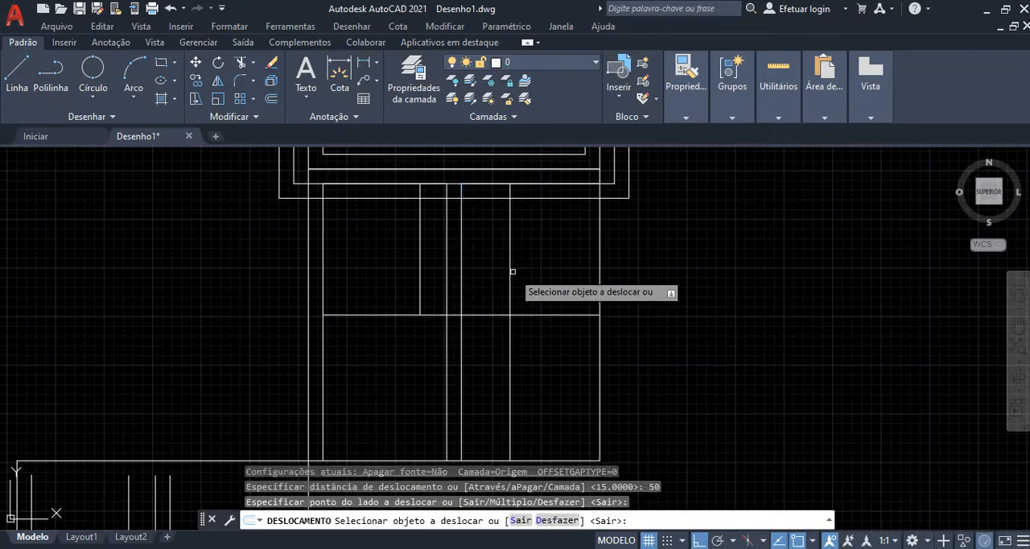
{"action": "left_click", "coordinate": [510, 271]}
{"action": "left_click", "coordinate": [532, 211]}
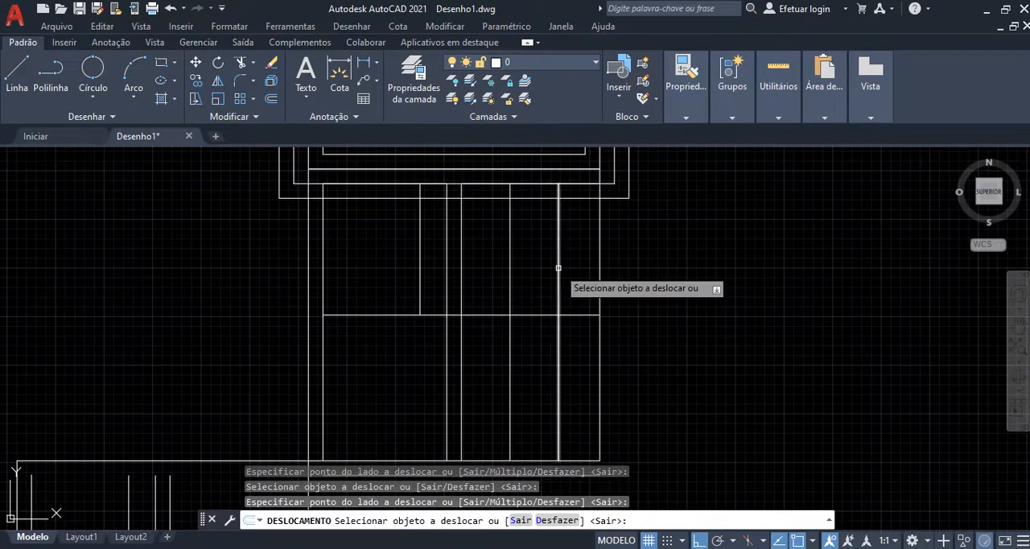
{"action": "key", "text": "Escape"}
{"action": "scroll", "coordinate": [559, 298], "scroll_direction": "down", "scroll_amount": 6}
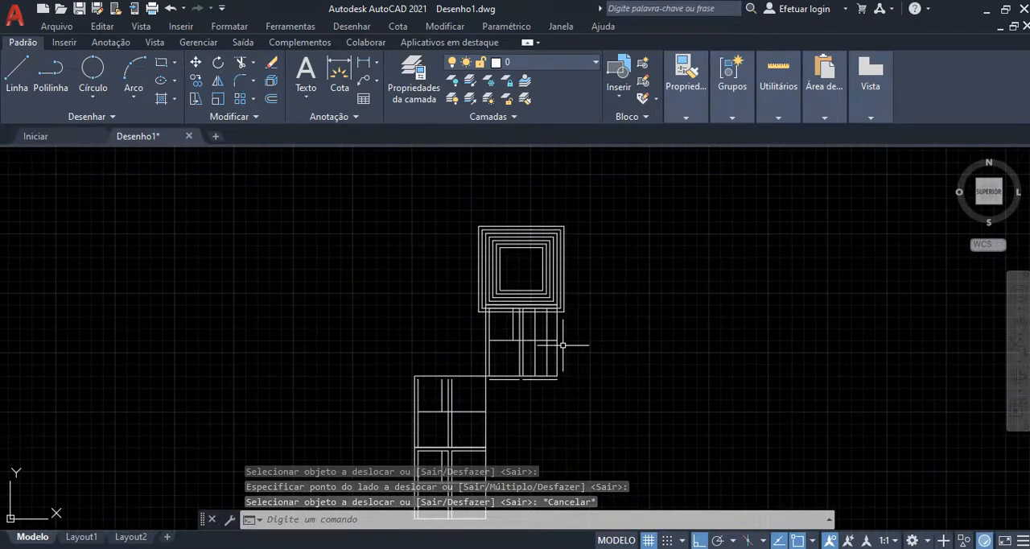
{"action": "scroll", "coordinate": [556, 339], "scroll_direction": "up", "scroll_amount": 4}
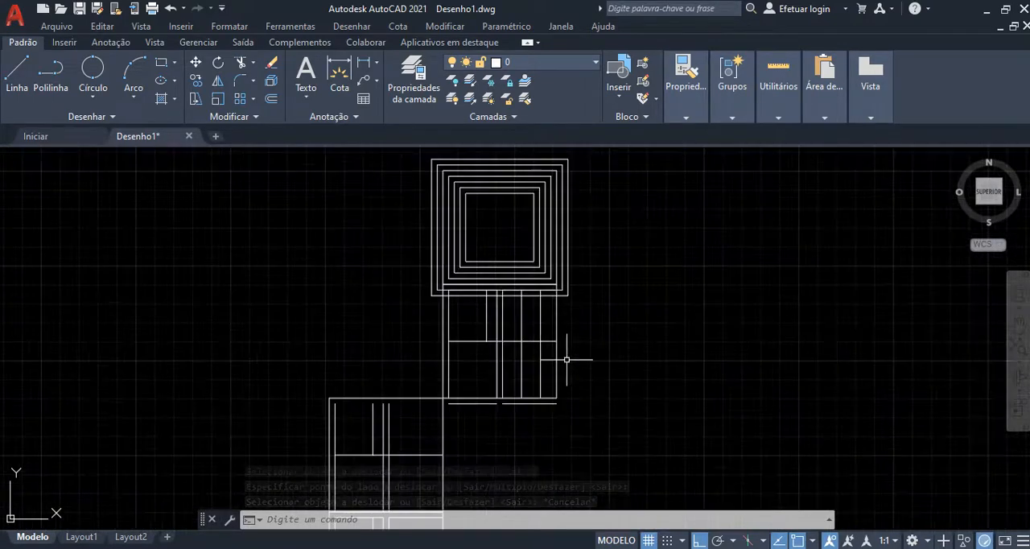
{"action": "scroll", "coordinate": [505, 362], "scroll_direction": "up", "scroll_amount": 2}
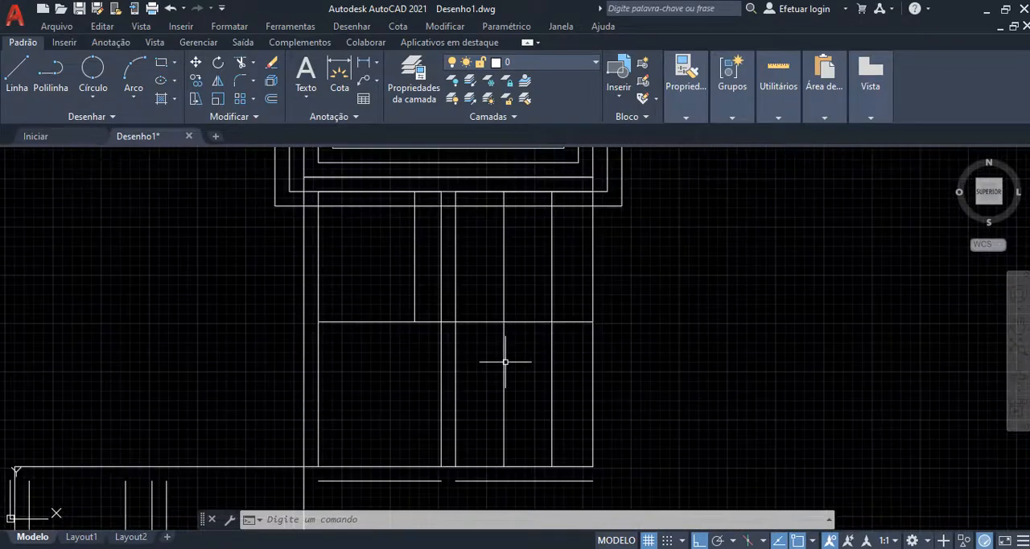
{"action": "left_click", "coordinate": [504, 361]}
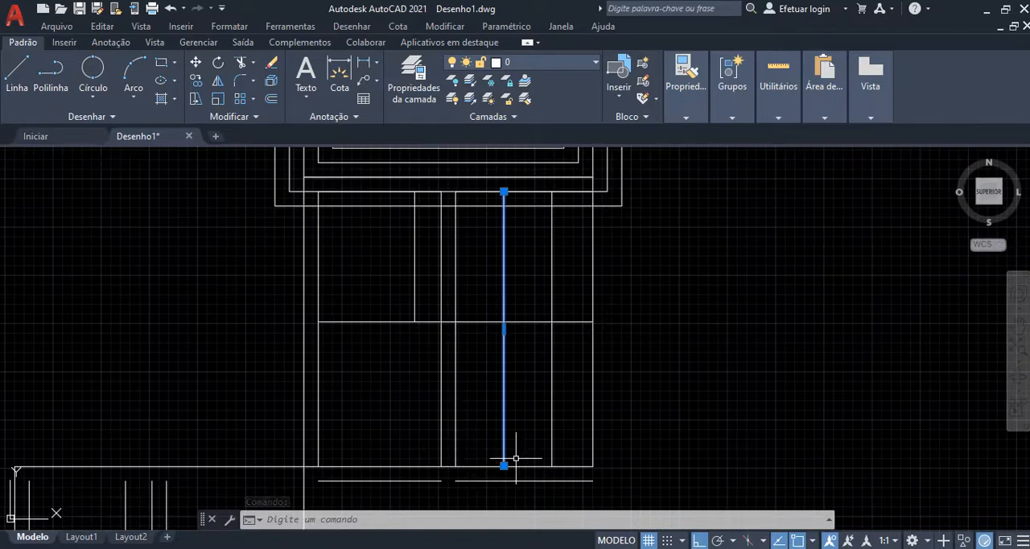
{"action": "scroll", "coordinate": [524, 464], "scroll_direction": "down", "scroll_amount": 5}
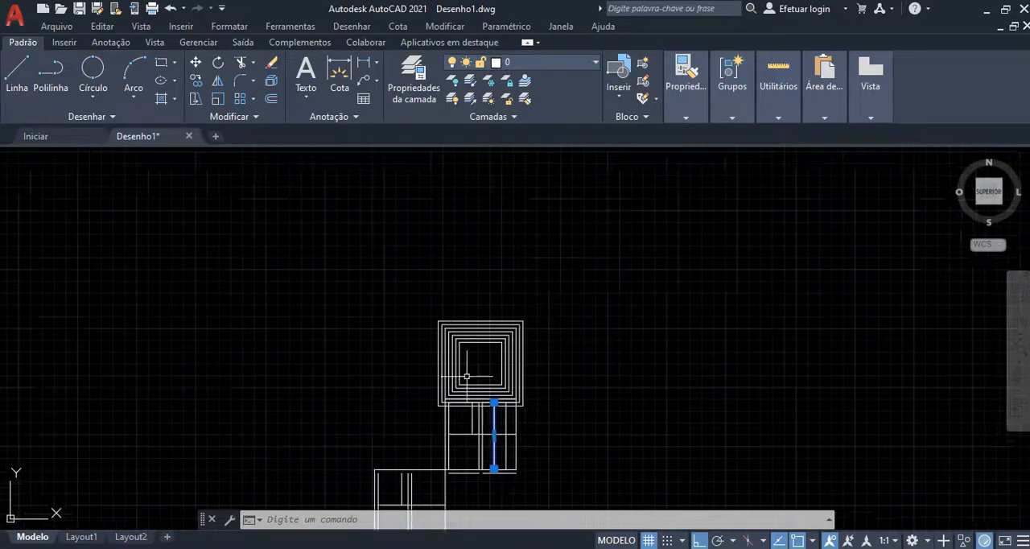
{"action": "scroll", "coordinate": [481, 364], "scroll_direction": "up", "scroll_amount": 4}
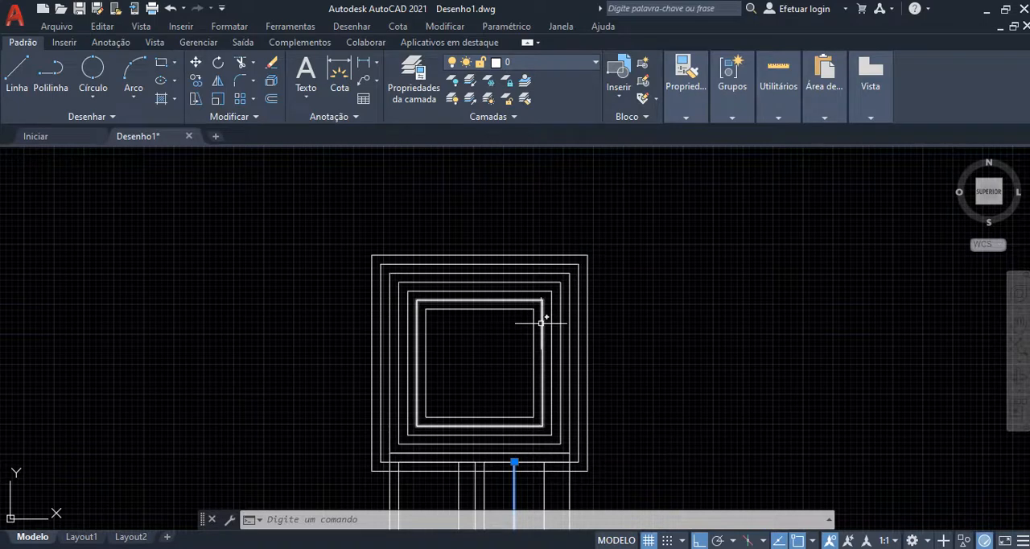
{"action": "scroll", "coordinate": [552, 298], "scroll_direction": "down", "scroll_amount": 4}
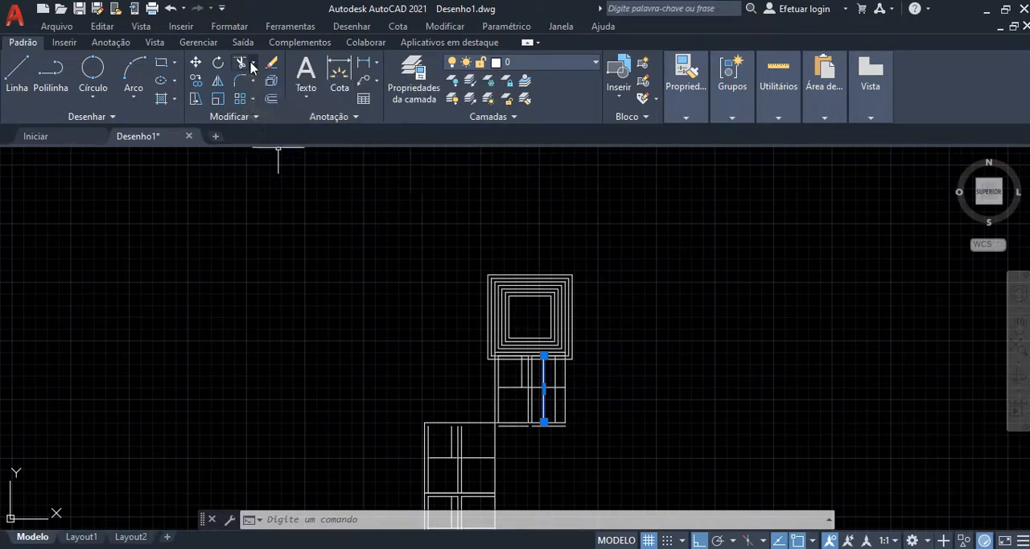
{"action": "left_click", "coordinate": [252, 65]}
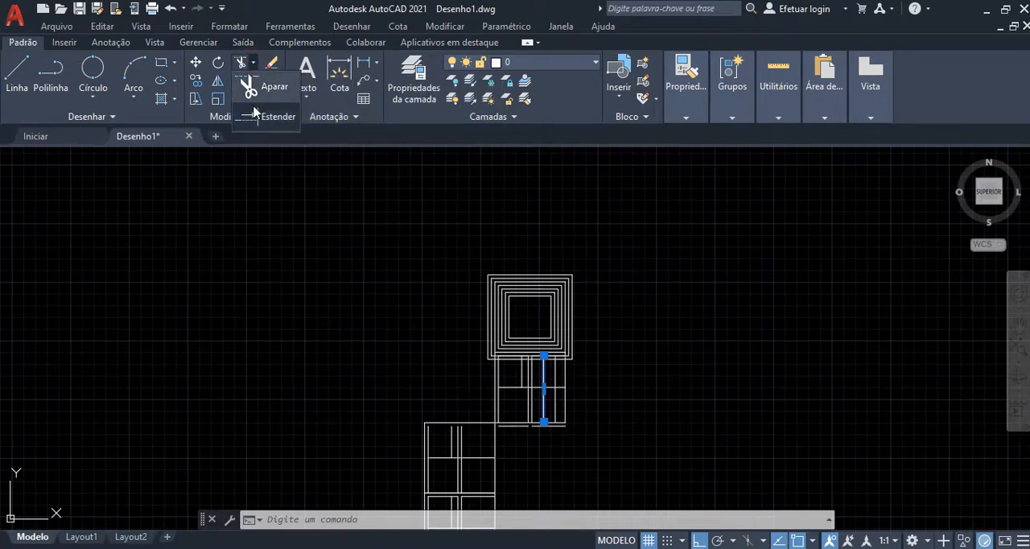
{"action": "left_click", "coordinate": [373, 265]}
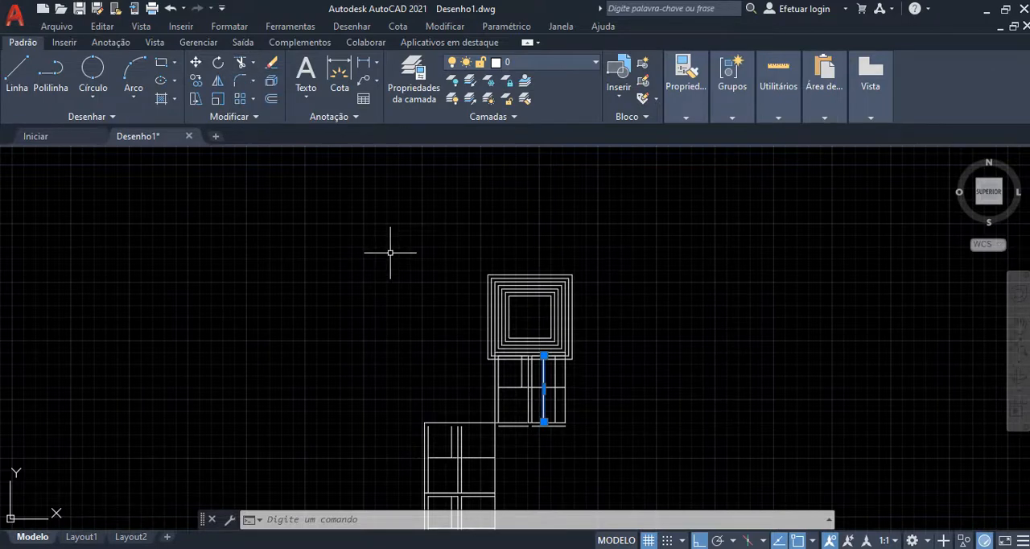
{"action": "key", "text": "Escape"}
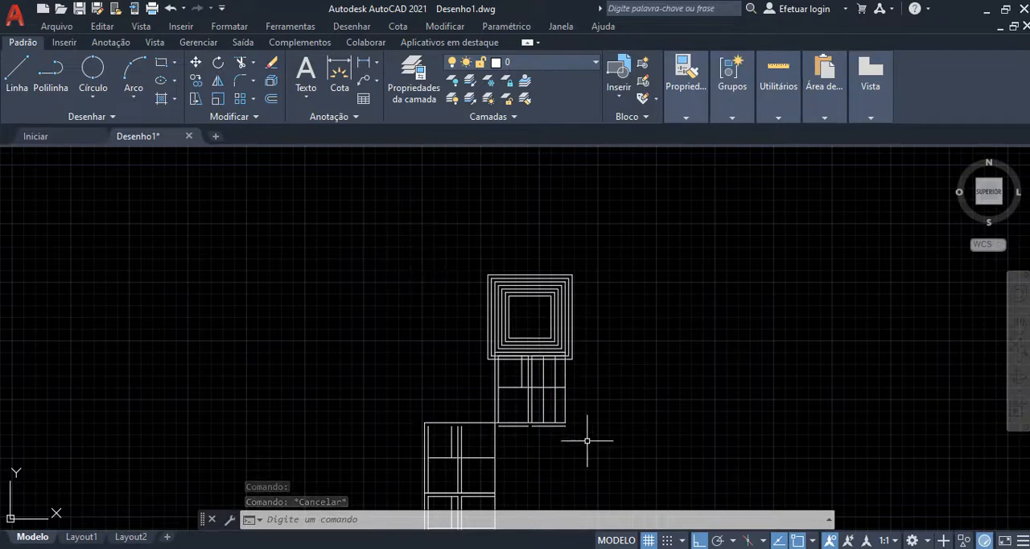
Step: Examine where the interior lines cross in the unit below the concentric squares and at the bottom unit's central corridor
{"action": "scroll", "coordinate": [590, 436], "scroll_direction": "up", "scroll_amount": 4}
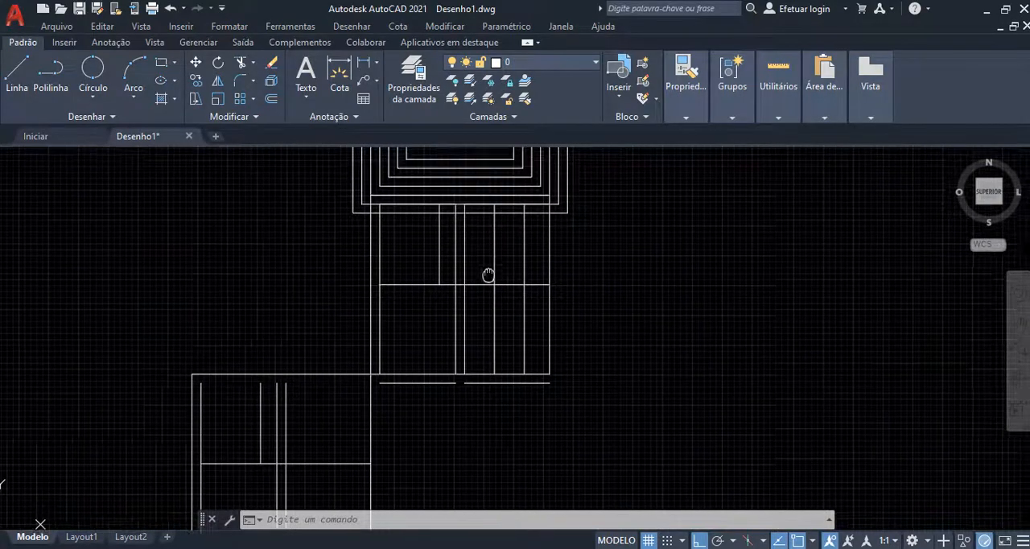
{"action": "scroll", "coordinate": [454, 275], "scroll_direction": "up", "scroll_amount": 2}
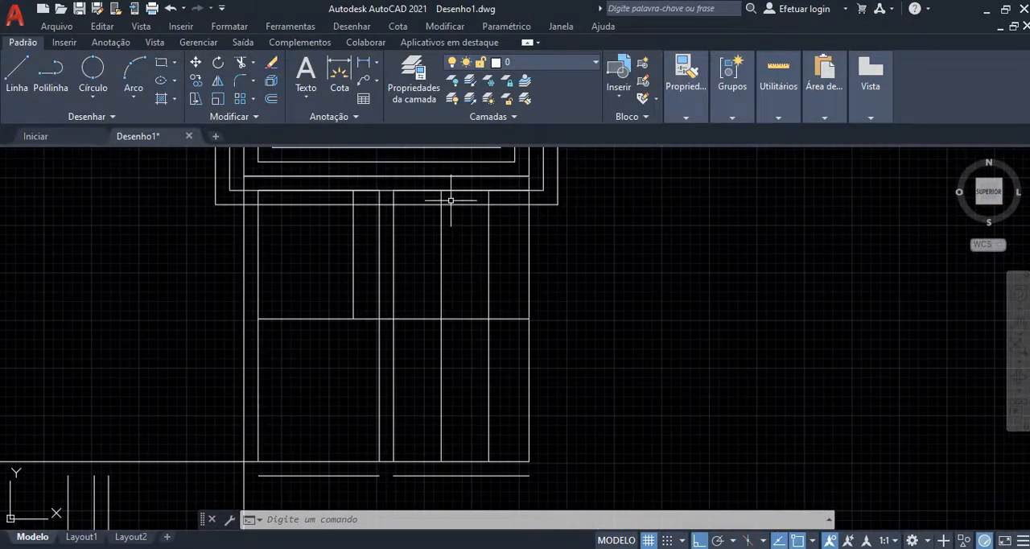
{"action": "middle_click_drag", "start_coordinate": [451, 200], "coordinate": [443, 219]}
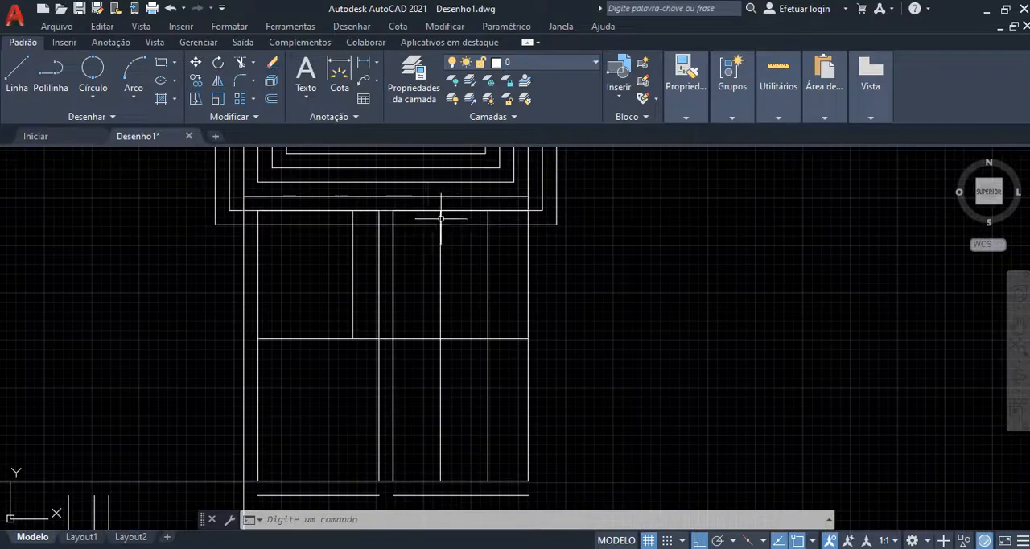
{"action": "scroll", "coordinate": [441, 218], "scroll_direction": "down", "scroll_amount": 4}
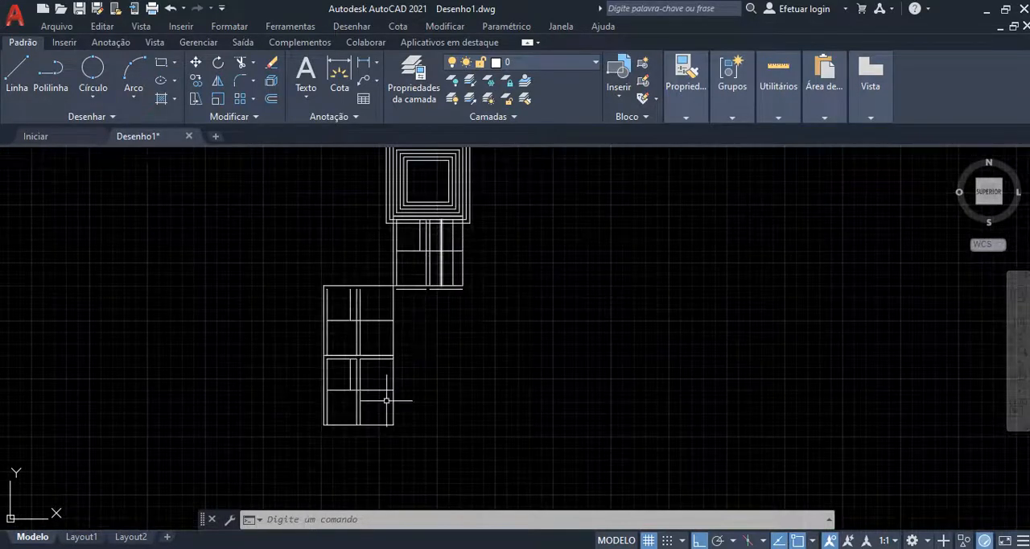
{"action": "scroll", "coordinate": [386, 400], "scroll_direction": "up", "scroll_amount": 8}
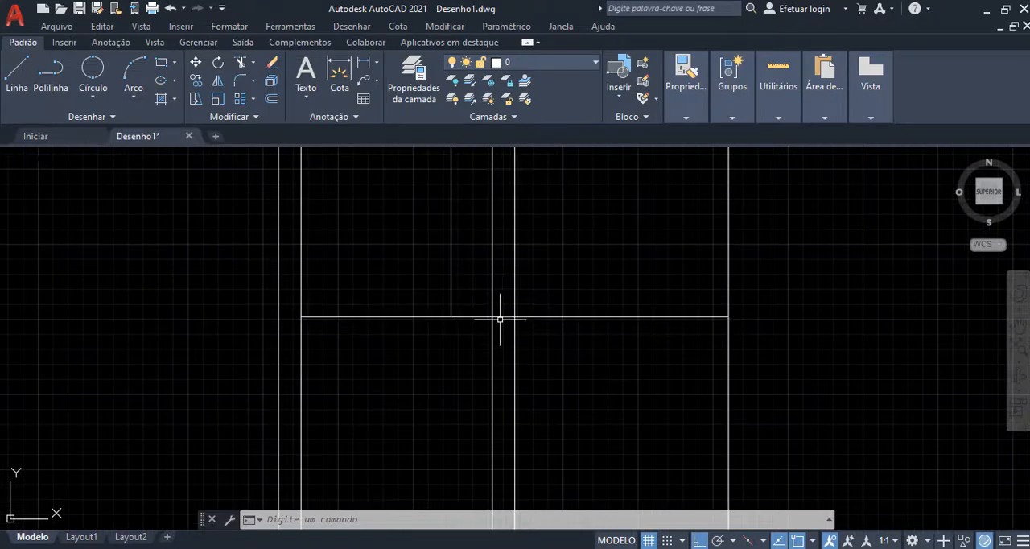
{"action": "scroll", "coordinate": [499, 319], "scroll_direction": "down", "scroll_amount": 2}
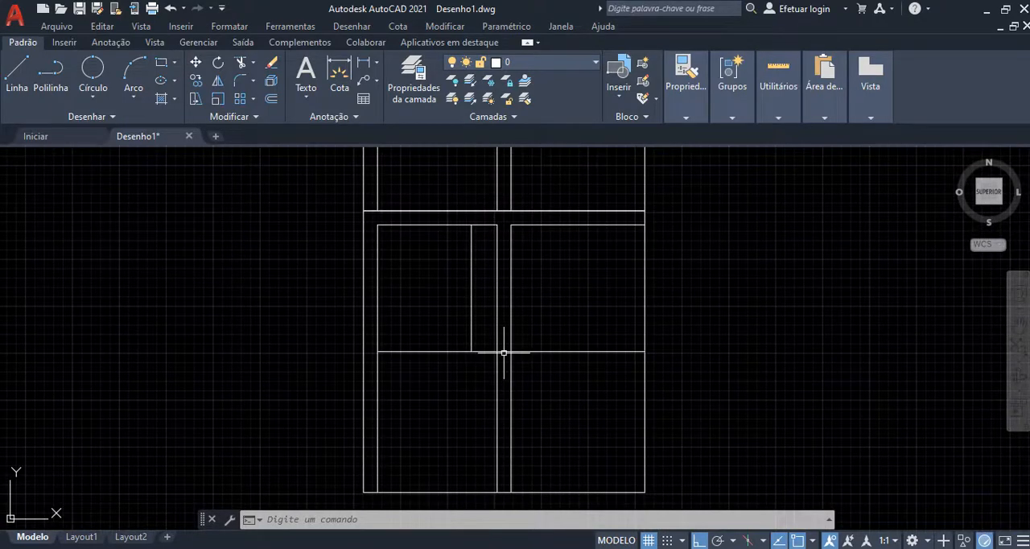
{"action": "left_click", "coordinate": [541, 351]}
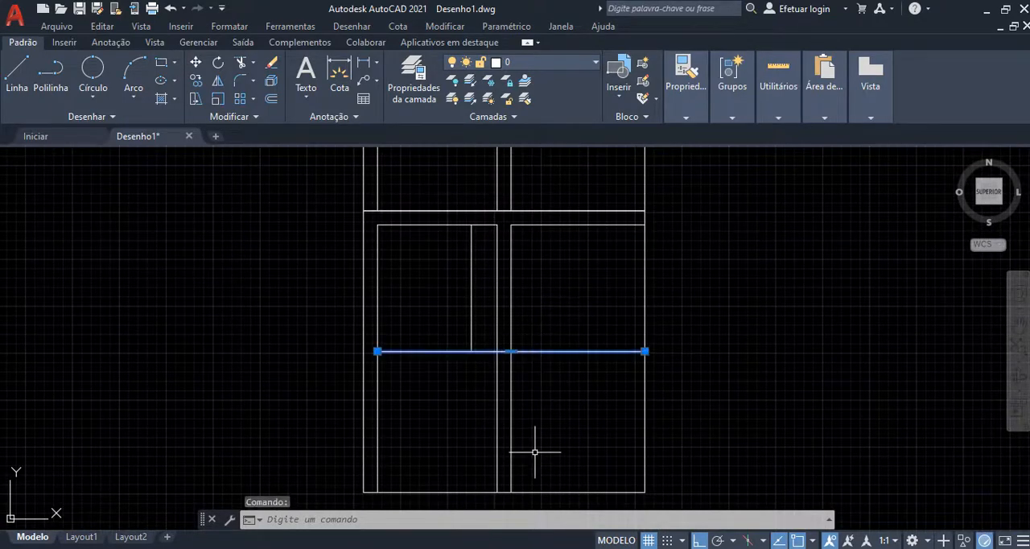
{"action": "key", "text": "Escape"}
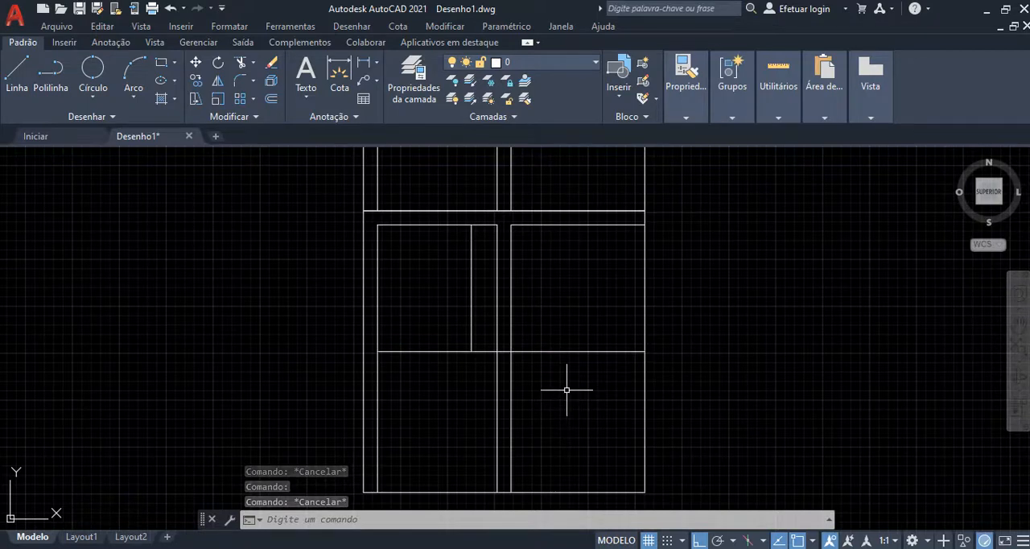
Step: Trim the piece of the bottom unit's horizontal dividing line that crosses between the two central vertical lines
{"action": "type", "text": "AP"}
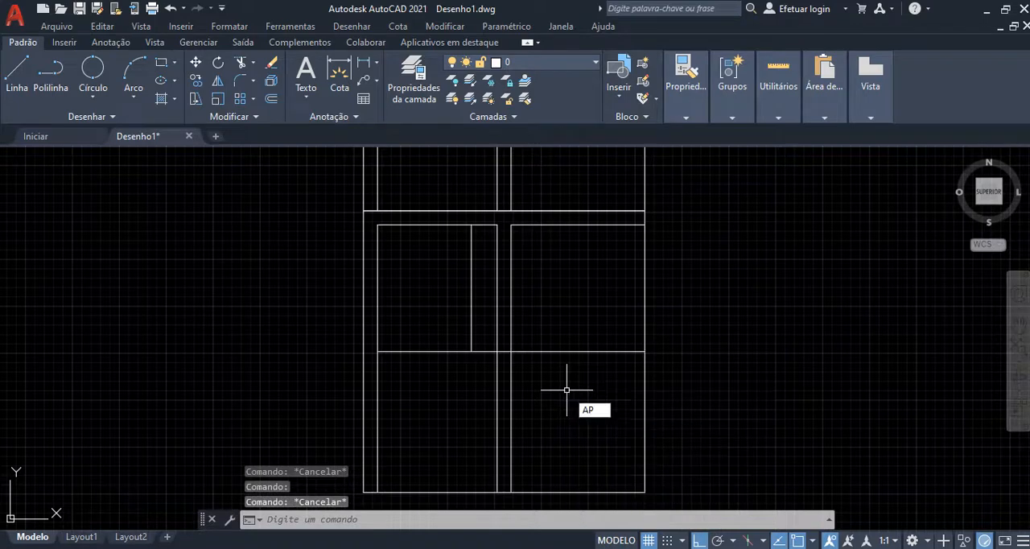
{"action": "key", "text": "Return"}
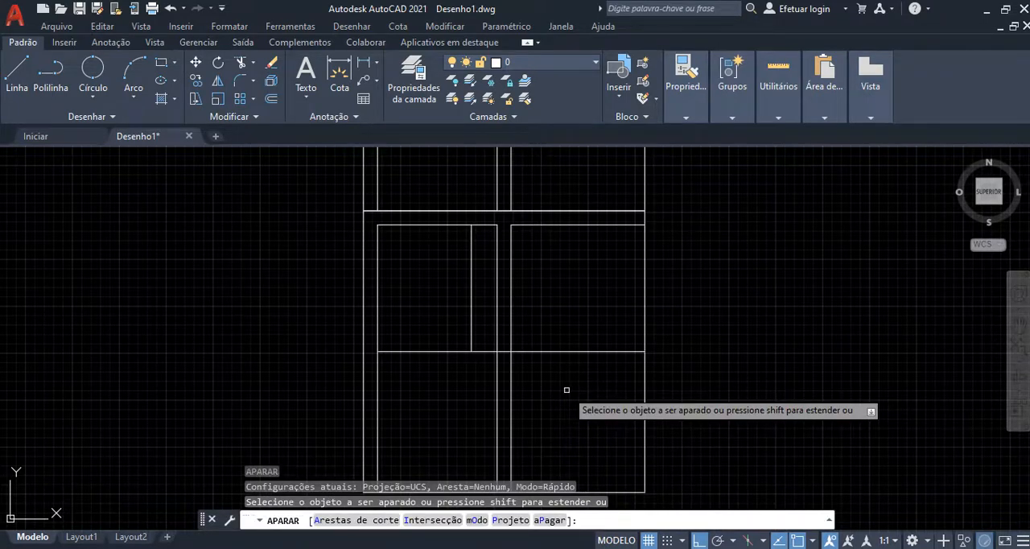
{"action": "scroll", "coordinate": [504, 348], "scroll_direction": "up", "scroll_amount": 4}
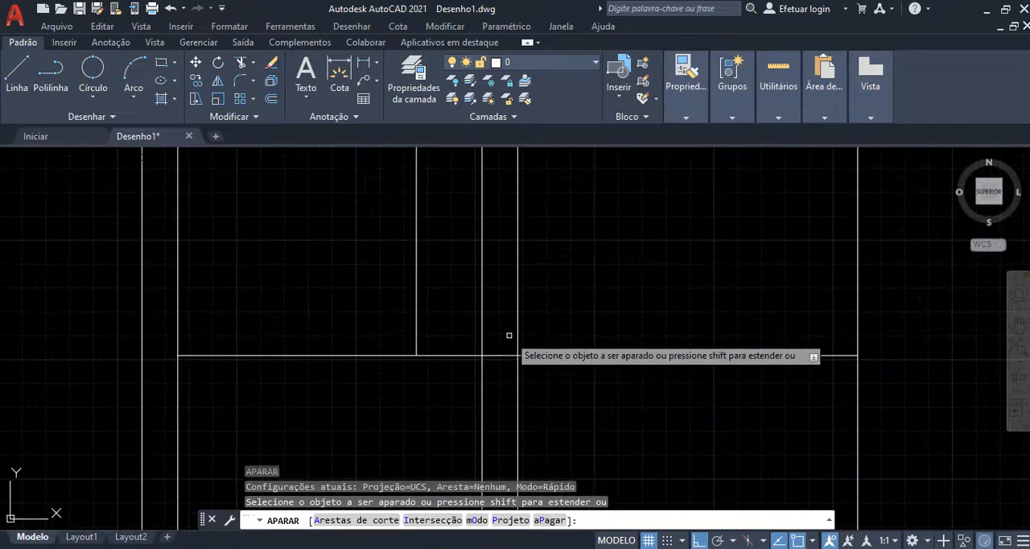
{"action": "mouse_move", "coordinate": [508, 335]}
{"action": "left_mouse_down"}
{"action": "mouse_move", "coordinate": [489, 428]}
{"action": "mouse_move", "coordinate": [504, 436]}
{"action": "left_mouse_up"}
{"action": "scroll", "coordinate": [496, 366], "scroll_direction": "down", "scroll_amount": 4}
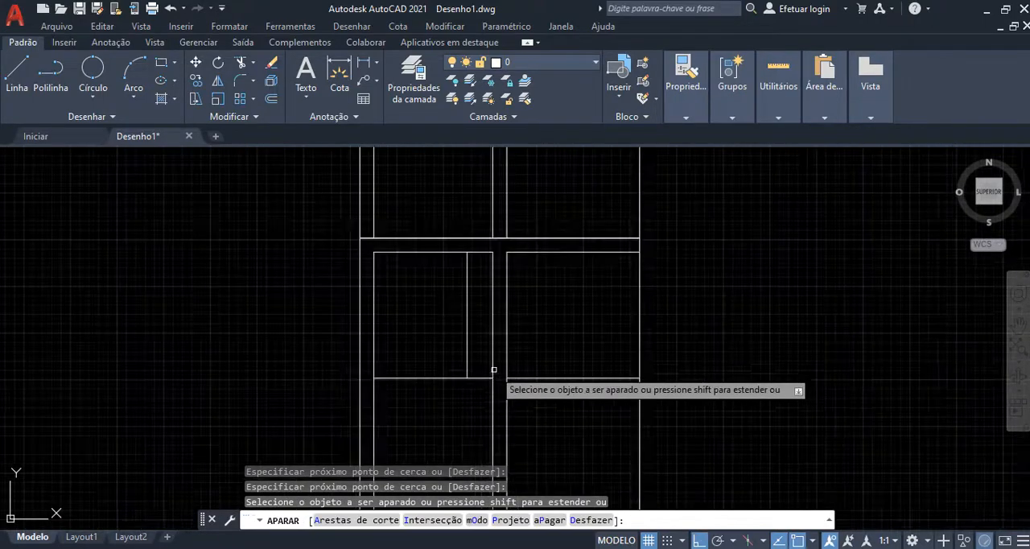
{"action": "scroll", "coordinate": [505, 389], "scroll_direction": "up", "scroll_amount": 2}
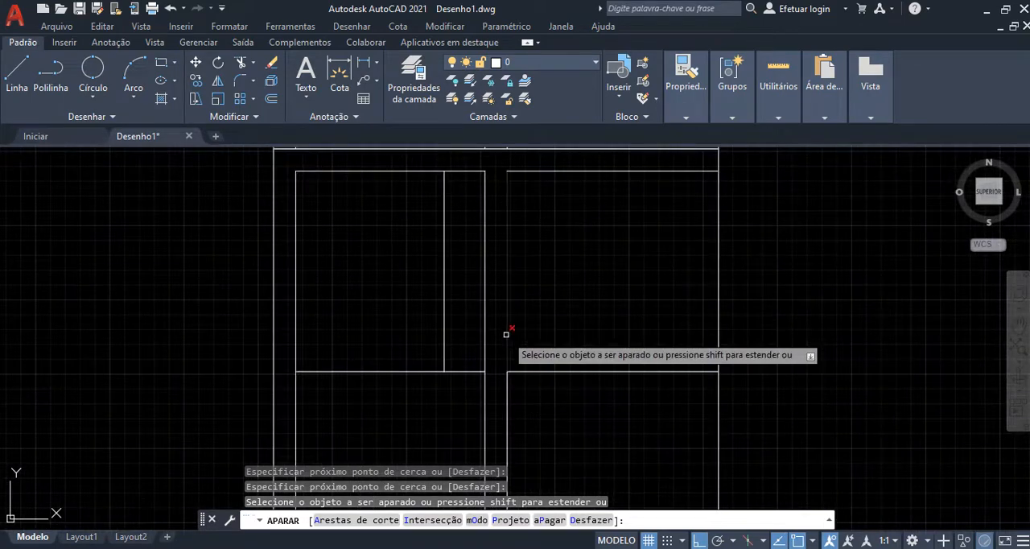
{"action": "key", "text": "Escape"}
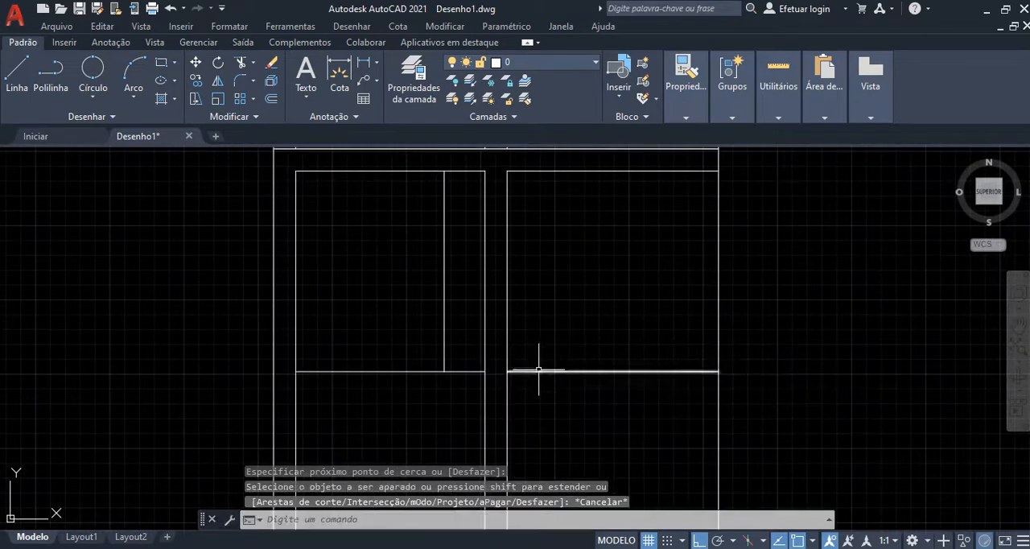
Step: Trim the six interior vertical lines between the bottom edges of the two outermost concentric squares, using one fence across them
{"action": "scroll", "coordinate": [544, 317], "scroll_direction": "down", "scroll_amount": 2}
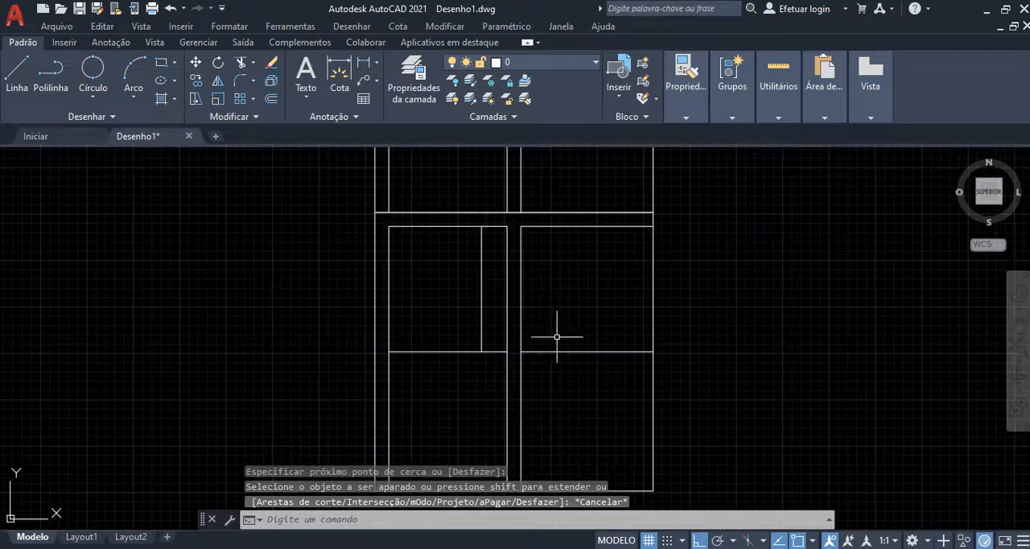
{"action": "middle_click_drag", "start_coordinate": [533, 288], "coordinate": [515, 293]}
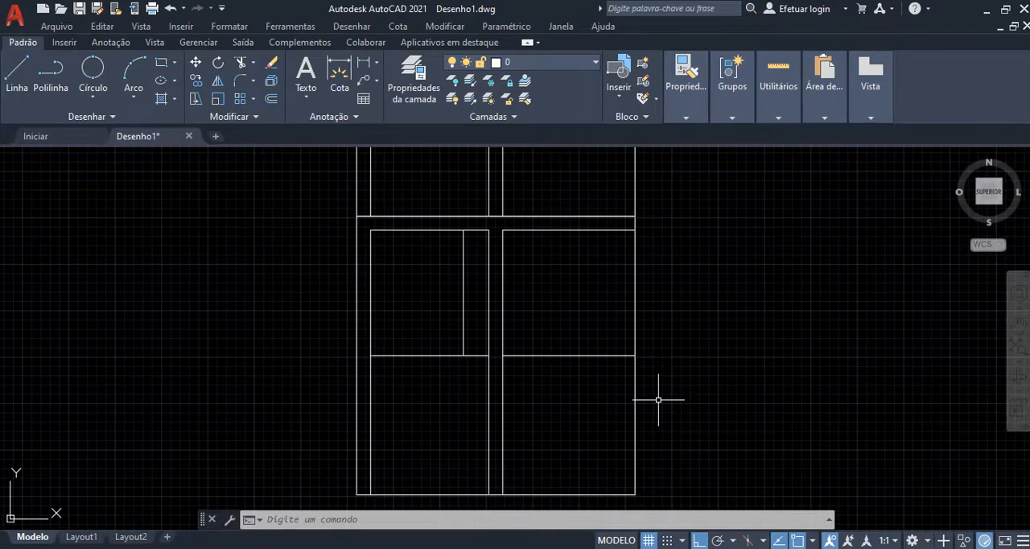
{"action": "scroll", "coordinate": [657, 399], "scroll_direction": "down", "scroll_amount": 5}
{"action": "scroll", "coordinate": [660, 395], "scroll_direction": "up", "scroll_amount": 8}
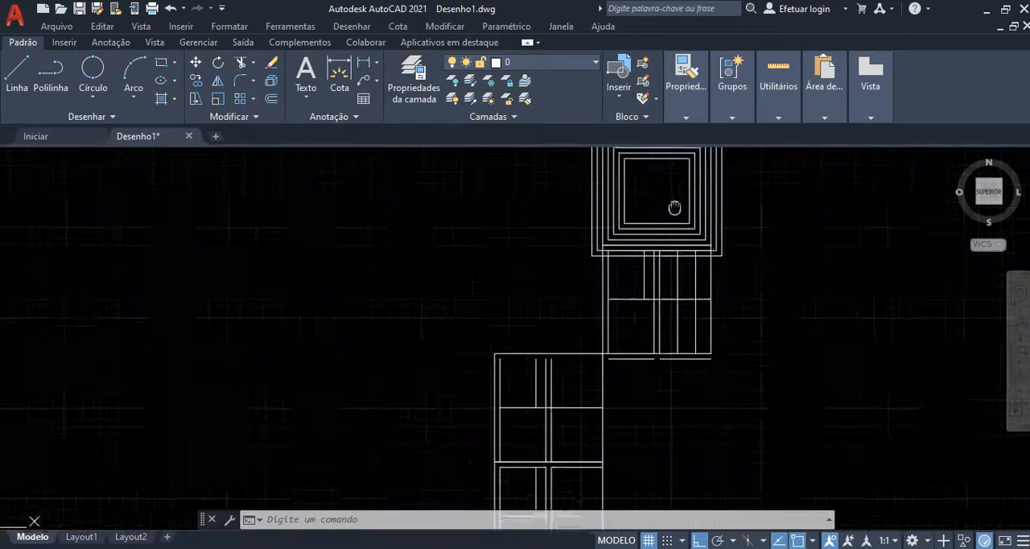
{"action": "middle_click_drag", "start_coordinate": [665, 238], "coordinate": [623, 328]}
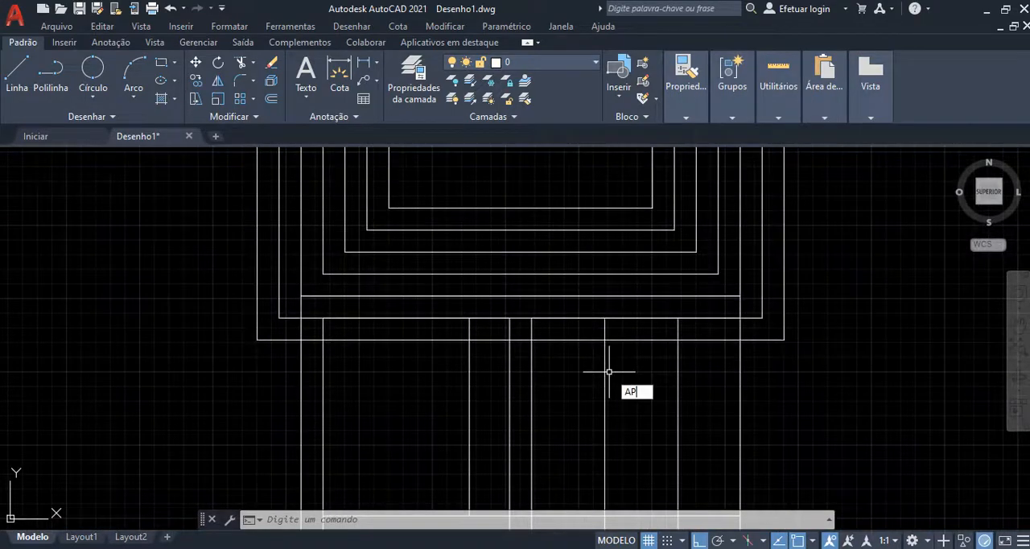
{"action": "key", "text": "Return"}
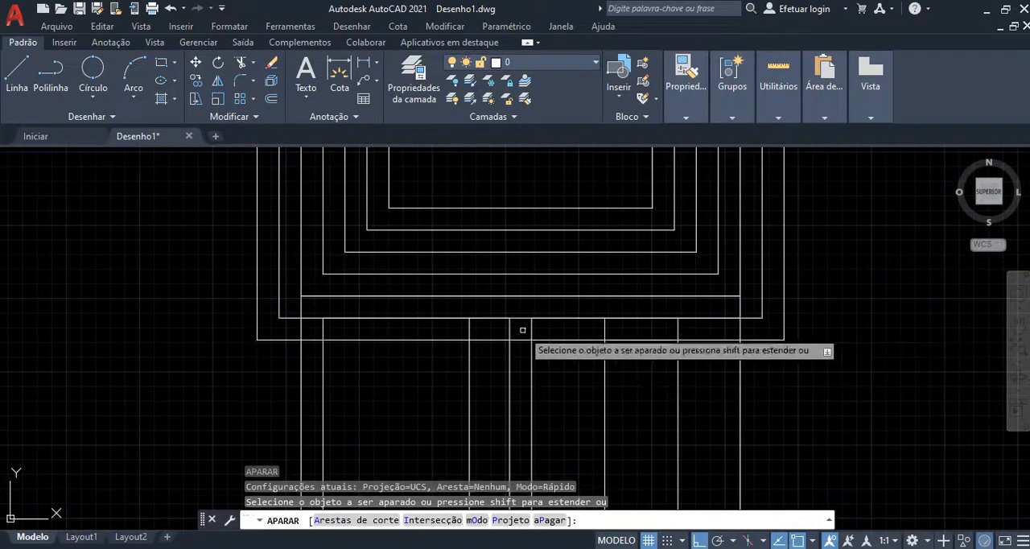
{"action": "left_click", "coordinate": [714, 327]}
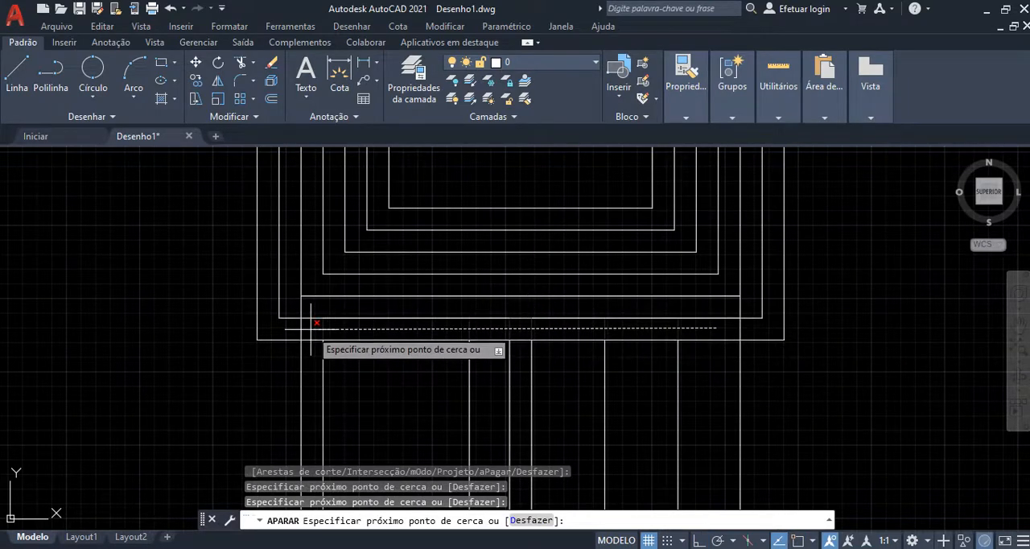
{"action": "key", "text": "Return"}
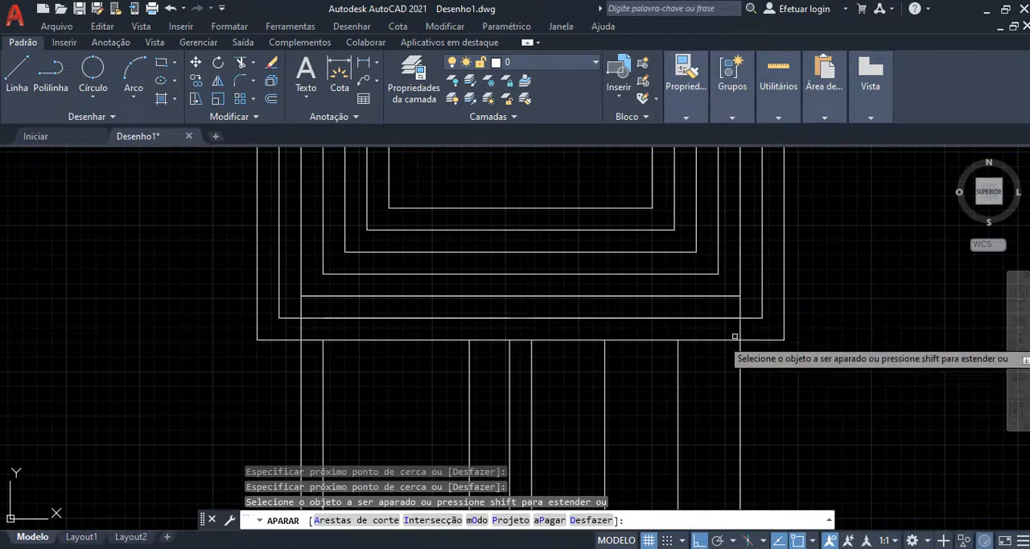
{"action": "key", "text": "Escape"}
Step: Extend the bottom unit's right-hand horizontal dividing line across the central corridor to meet the left-hand dividing line
{"action": "scroll", "coordinate": [708, 306], "scroll_direction": "down", "scroll_amount": 4}
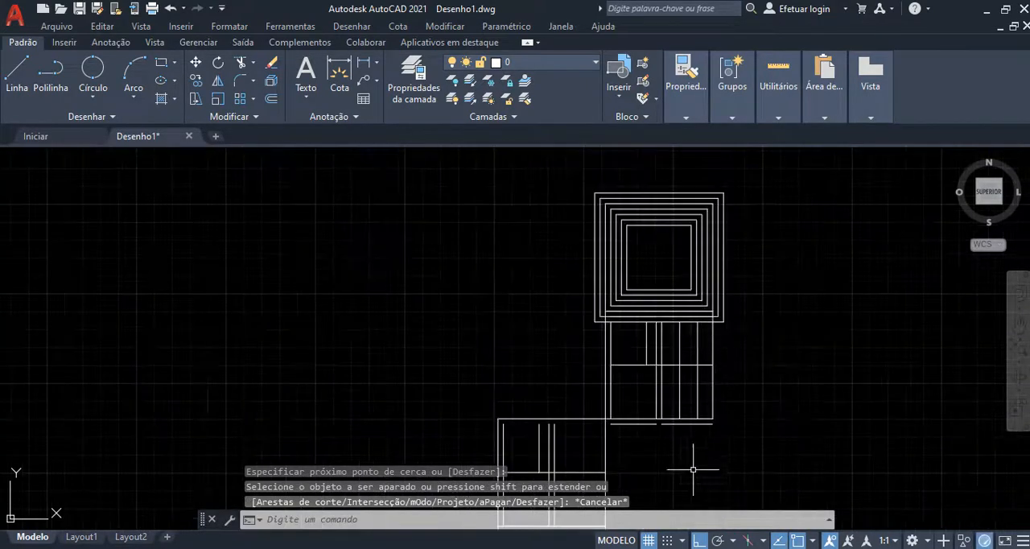
{"action": "mouse_move", "coordinate": [689, 471]}
{"action": "middle_mouse_down"}
{"action": "mouse_move", "coordinate": [539, 356]}
{"action": "mouse_move", "coordinate": [475, 282]}
{"action": "middle_mouse_up"}
{"action": "scroll", "coordinate": [515, 354], "scroll_direction": "up", "scroll_amount": 4}
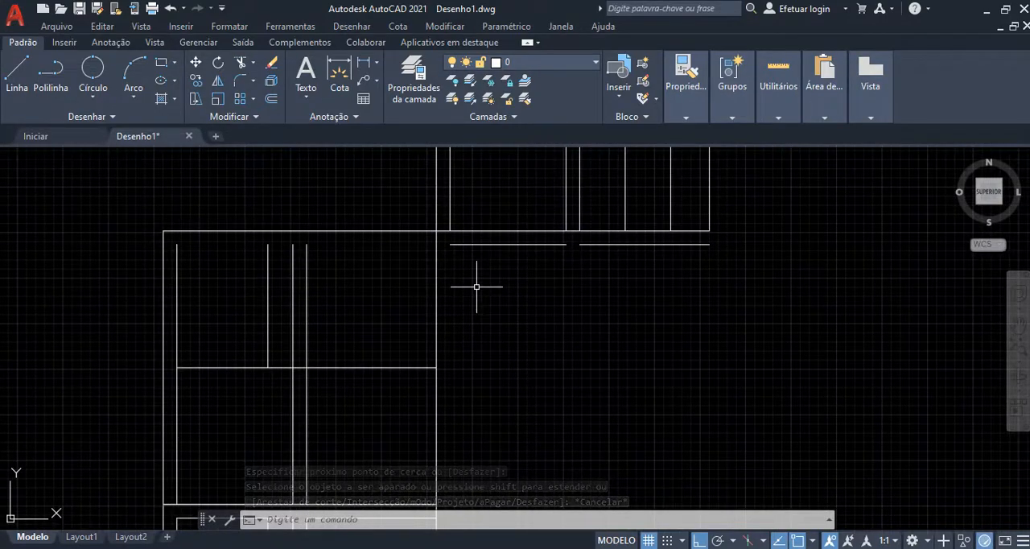
{"action": "scroll", "coordinate": [476, 286], "scroll_direction": "down", "scroll_amount": 4}
{"action": "scroll", "coordinate": [415, 430], "scroll_direction": "up", "scroll_amount": 4}
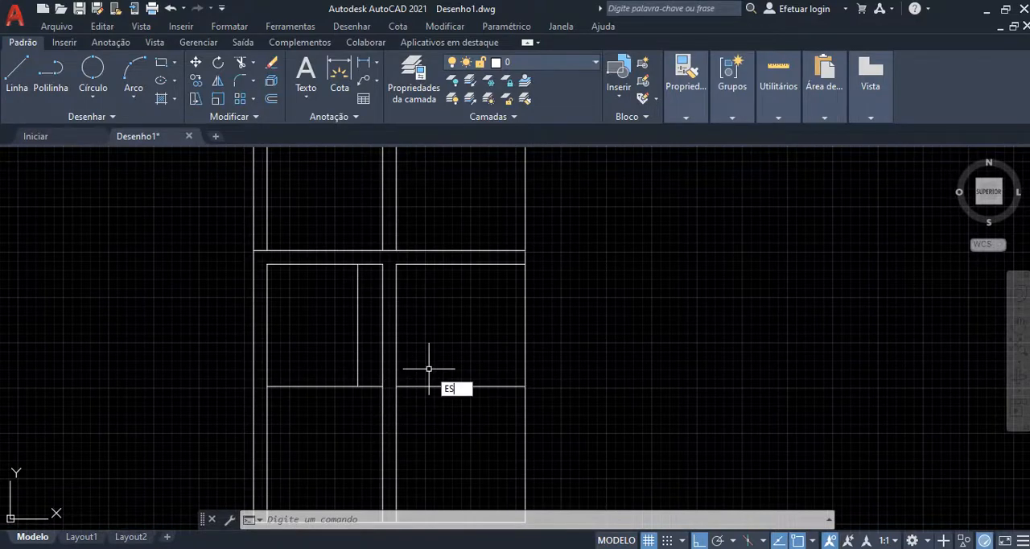
{"action": "type", "text": "T"}
{"action": "key", "text": "Return"}
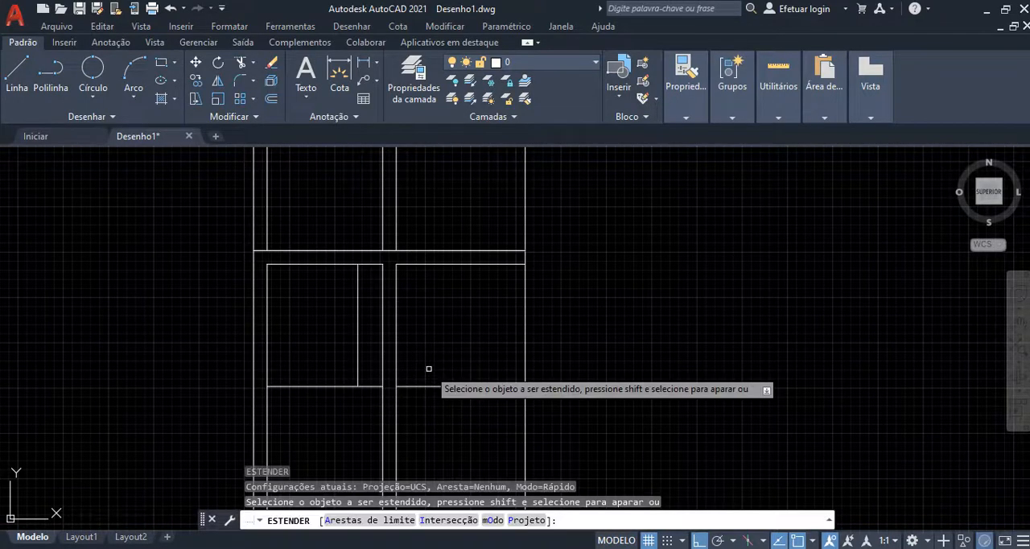
{"action": "scroll", "coordinate": [420, 384], "scroll_direction": "up", "scroll_amount": 4}
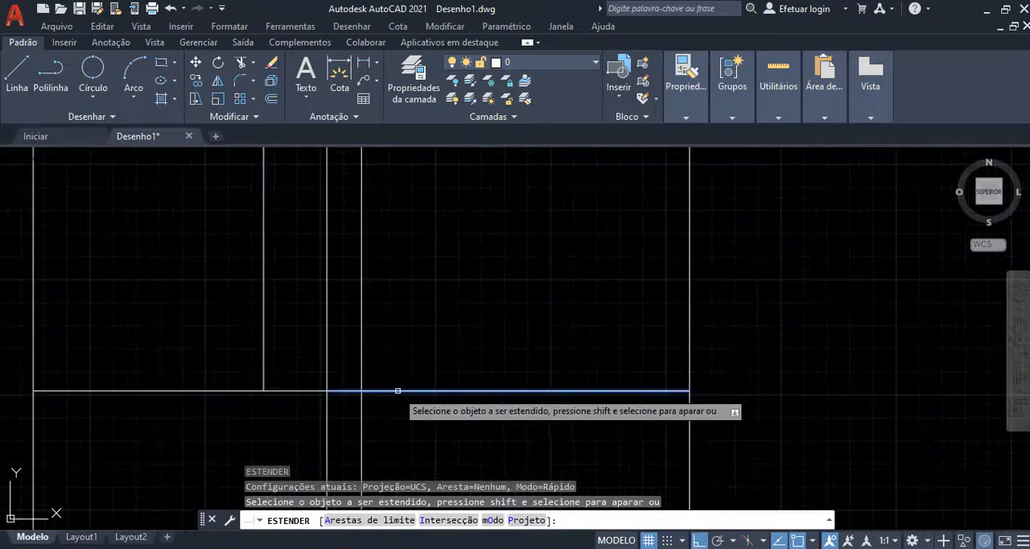
{"action": "left_click", "coordinate": [385, 390]}
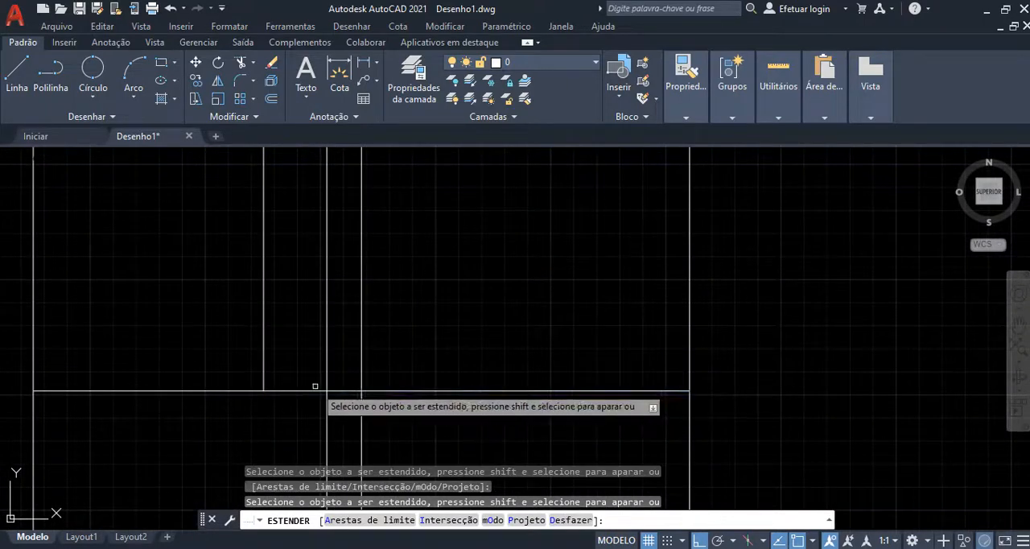
Step: Extend the short interior vertical line of the bottom unit's upper-left room upward across the unit above it
{"action": "scroll", "coordinate": [354, 390], "scroll_direction": "down", "scroll_amount": 5}
{"action": "scroll", "coordinate": [399, 394], "scroll_direction": "up", "scroll_amount": 4}
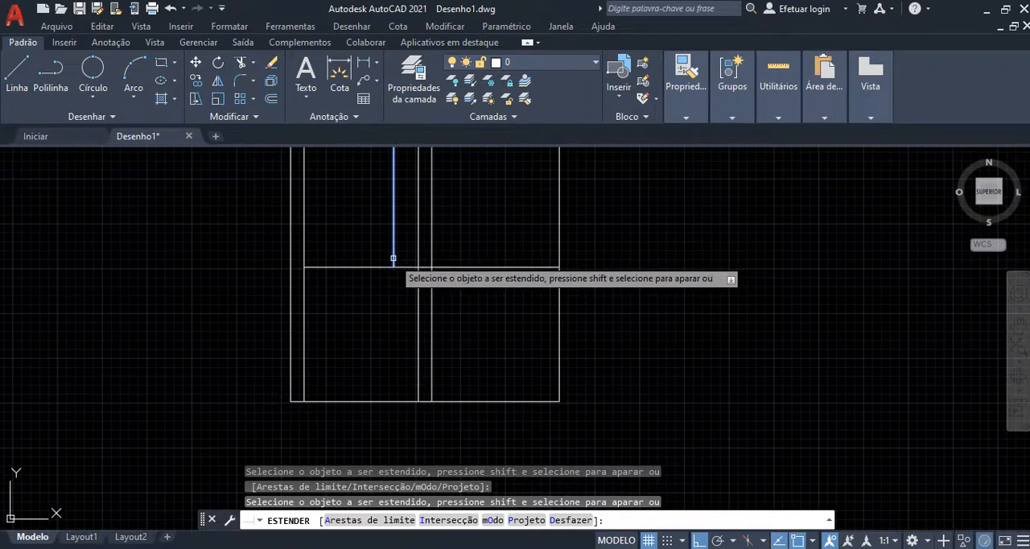
{"action": "scroll", "coordinate": [397, 325], "scroll_direction": "down", "scroll_amount": 2}
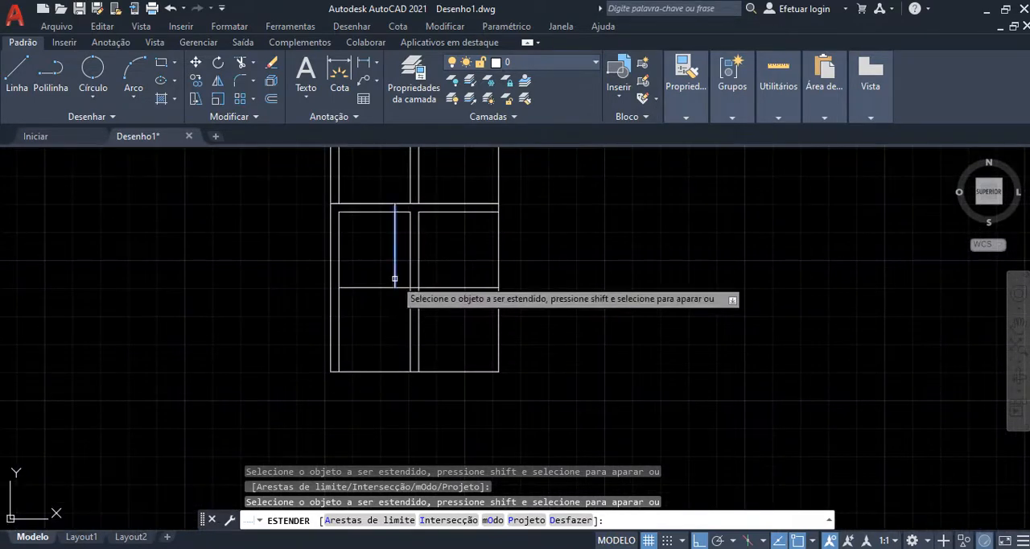
{"action": "left_click", "coordinate": [395, 224]}
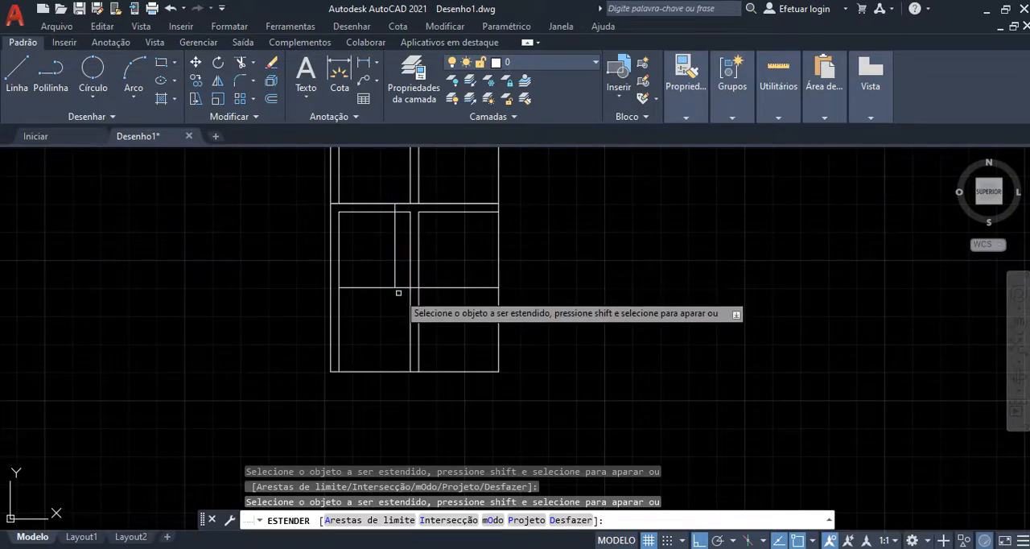
{"action": "scroll", "coordinate": [399, 314], "scroll_direction": "down", "scroll_amount": 4}
{"action": "scroll", "coordinate": [398, 310], "scroll_direction": "up", "scroll_amount": 4}
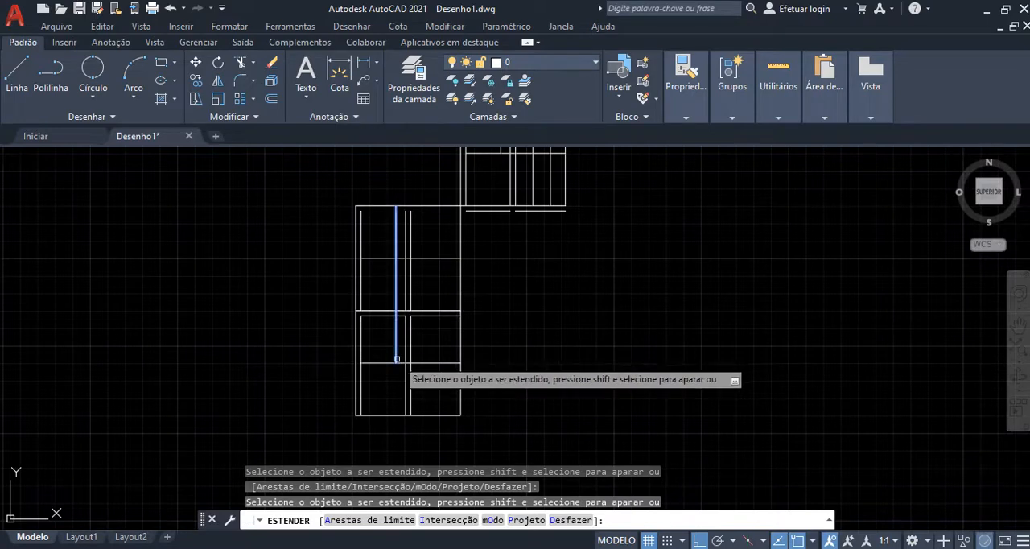
{"action": "scroll", "coordinate": [396, 359], "scroll_direction": "up", "scroll_amount": 4}
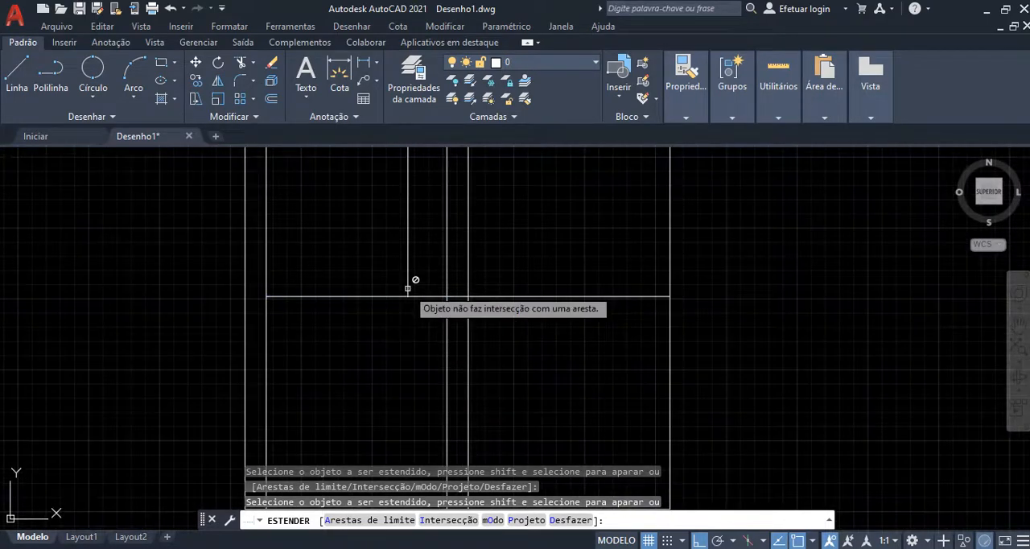
{"action": "scroll", "coordinate": [387, 274], "scroll_direction": "down", "scroll_amount": 6}
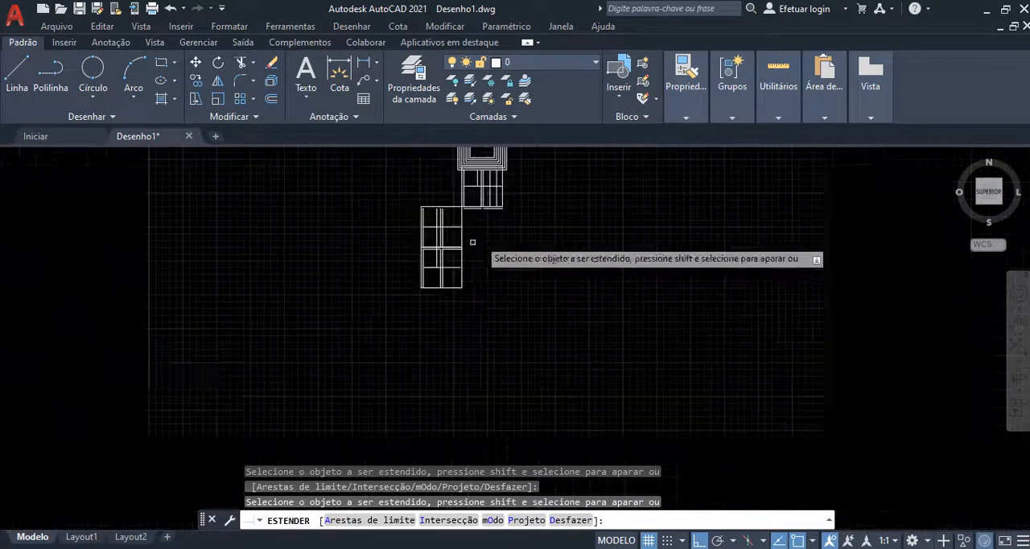
{"action": "scroll", "coordinate": [473, 241], "scroll_direction": "up", "scroll_amount": 4}
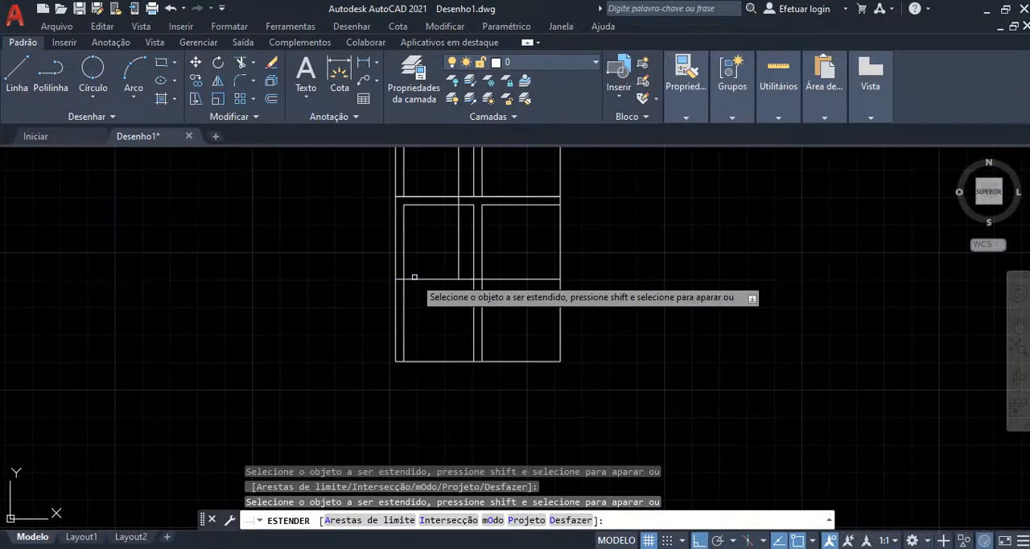
Step: In the unit below the concentric squares, extend the short vertical line of the upper-left room and the first vertical divider of the right-hand rooms
{"action": "scroll", "coordinate": [450, 322], "scroll_direction": "down", "scroll_amount": 4}
{"action": "scroll", "coordinate": [527, 241], "scroll_direction": "up", "scroll_amount": 5}
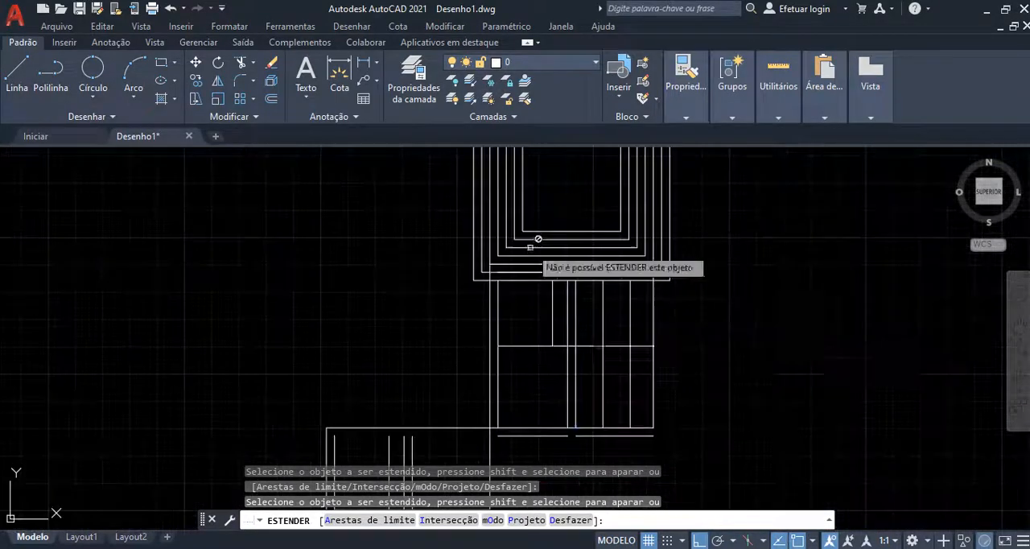
{"action": "left_click", "coordinate": [550, 337]}
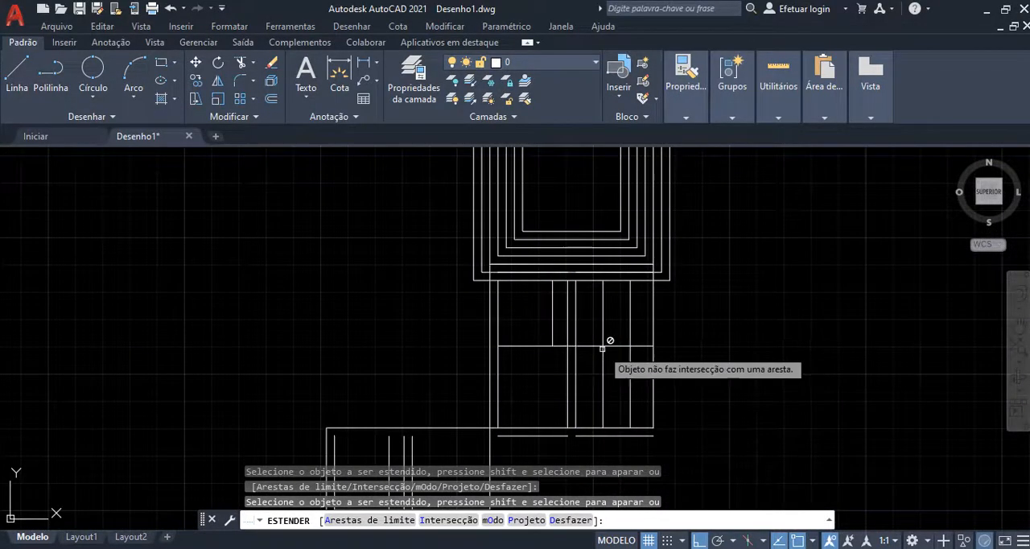
{"action": "left_click", "coordinate": [604, 408]}
{"action": "scroll", "coordinate": [692, 354], "scroll_direction": "down", "scroll_amount": 4}
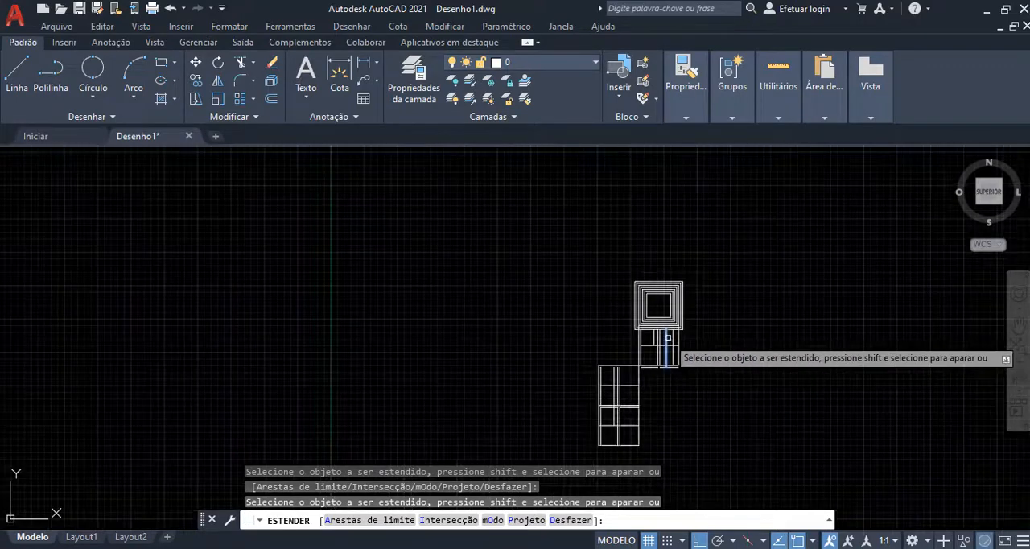
{"action": "key", "text": "Escape"}
{"action": "scroll", "coordinate": [356, 427], "scroll_direction": "down", "scroll_amount": 2}
{"action": "scroll", "coordinate": [590, 371], "scroll_direction": "up", "scroll_amount": 3}
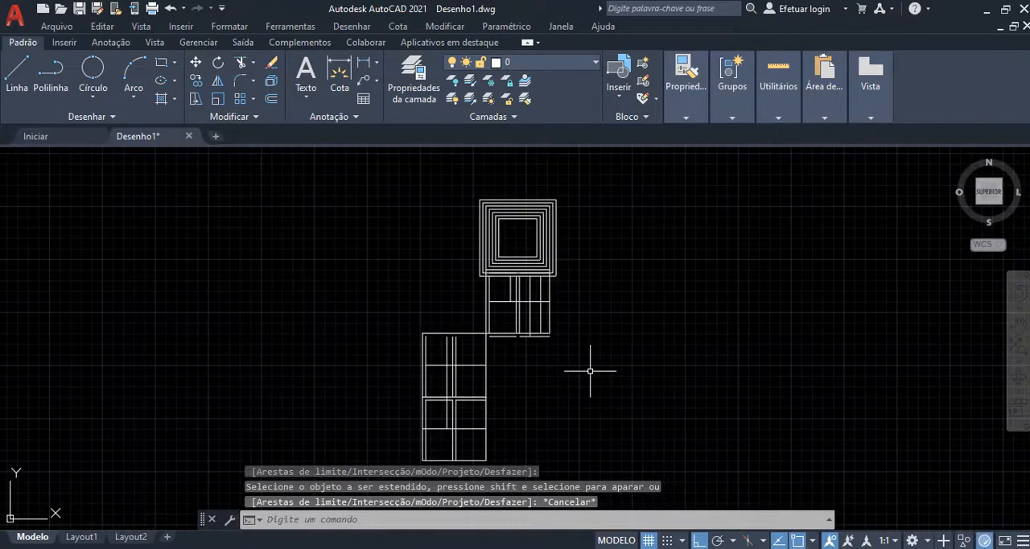